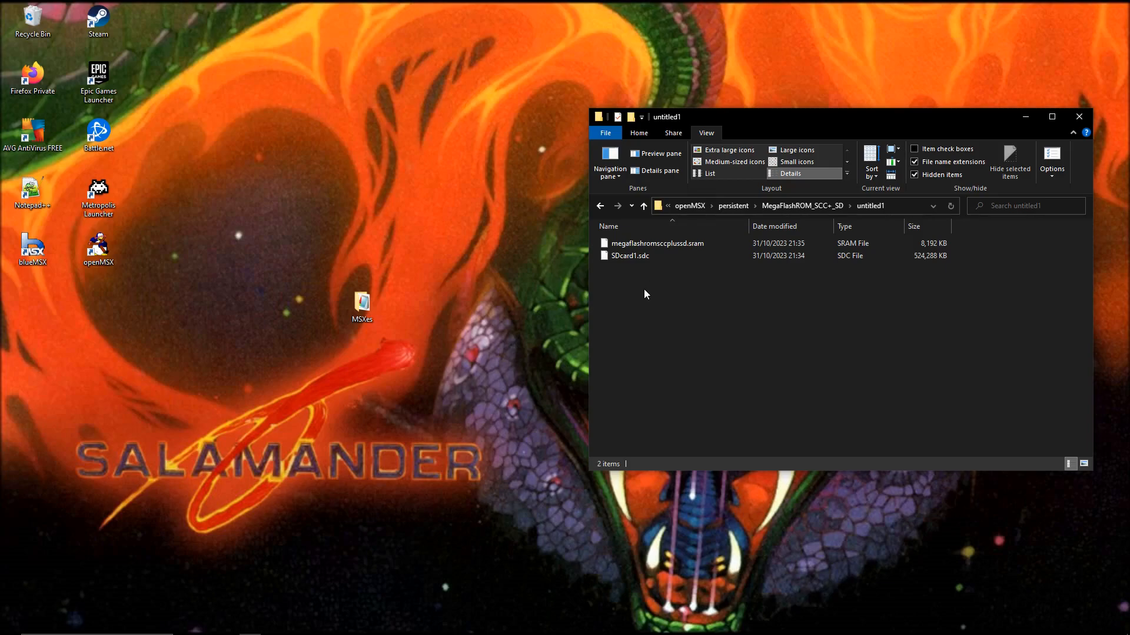
Step: Launch openMSX Catapult, start the Panasonic FS-A1GT emulation and clear the folder window out of its way
{"action": "double_click", "coordinate": [110, 249]}
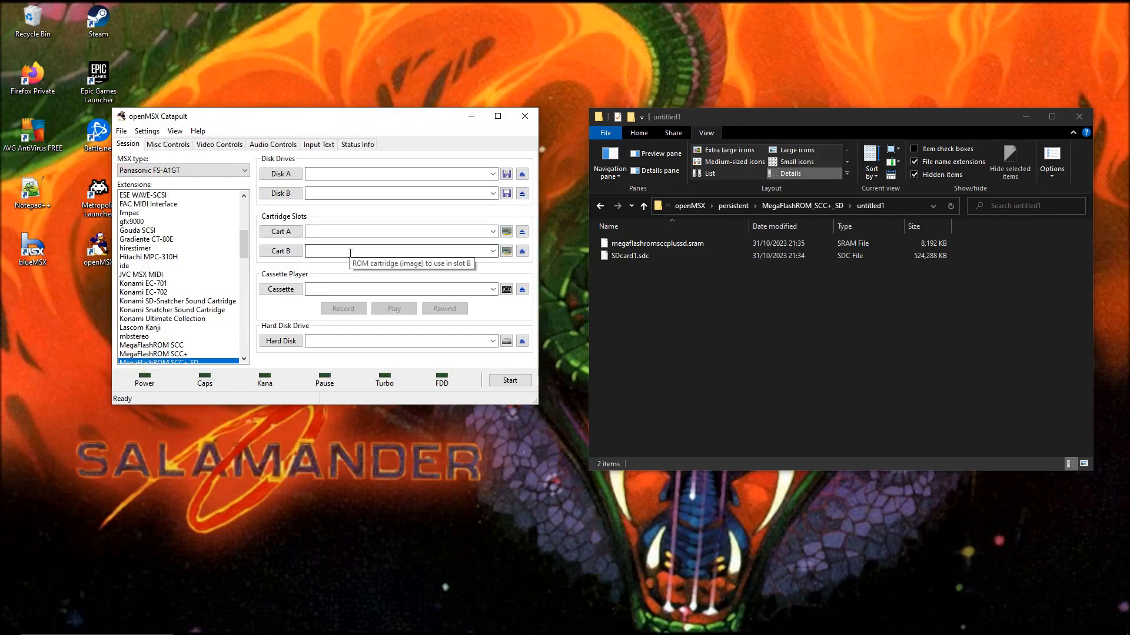
{"action": "left_click", "coordinate": [510, 381]}
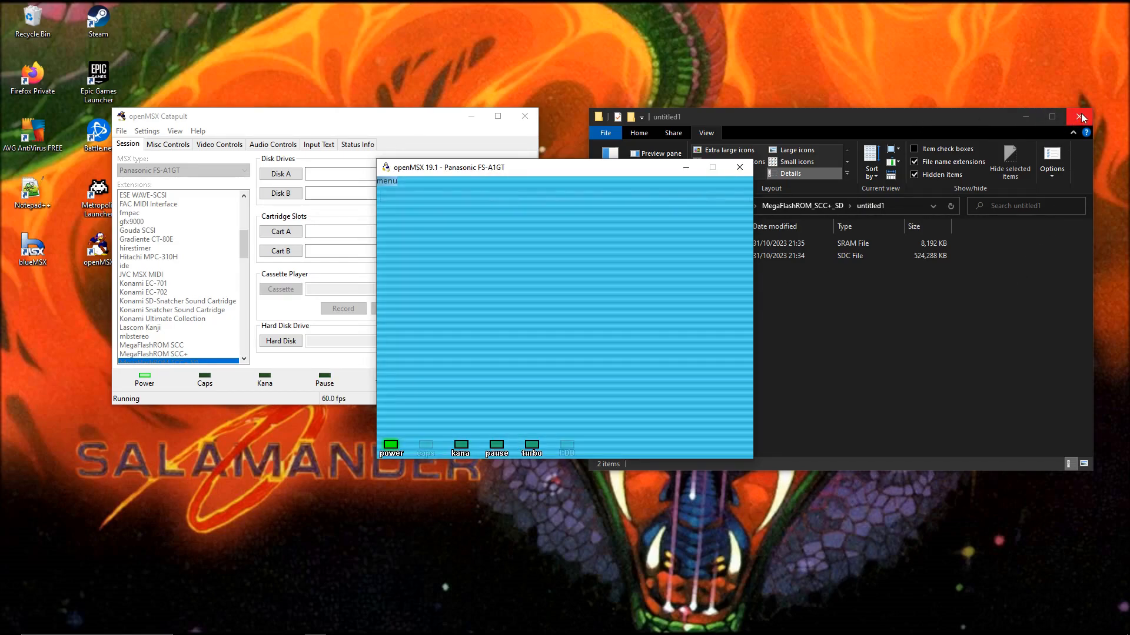
{"action": "left_click", "coordinate": [1081, 116]}
{"action": "left_click_drag", "start_coordinate": [524, 170], "coordinate": [459, 121]}
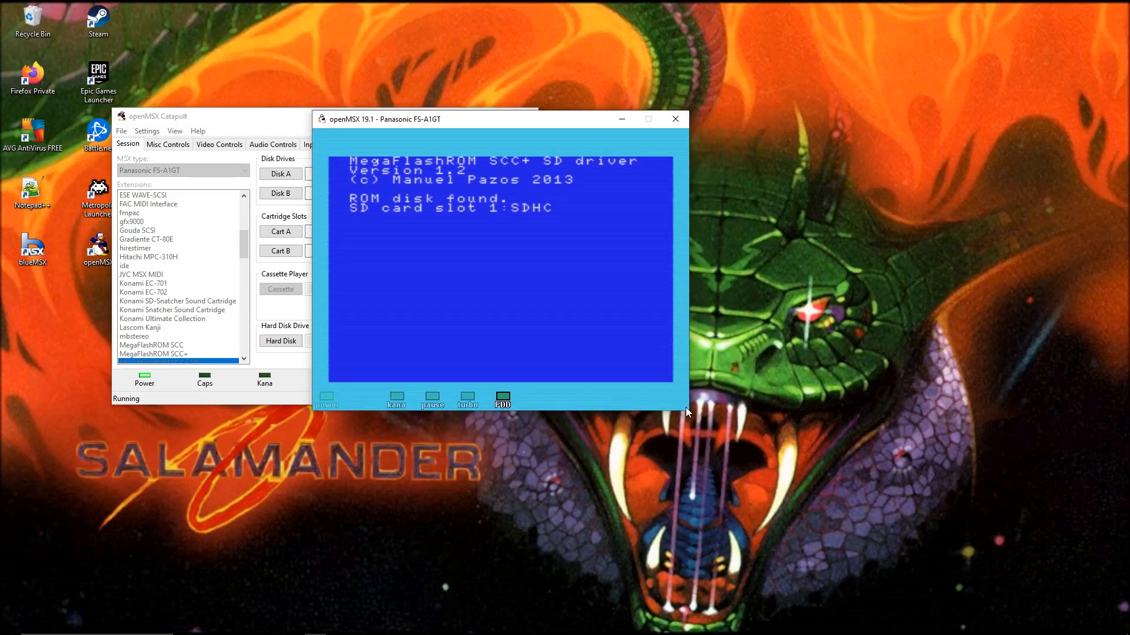
{"action": "left_click_drag", "start_coordinate": [554, 126], "coordinate": [642, 168]}
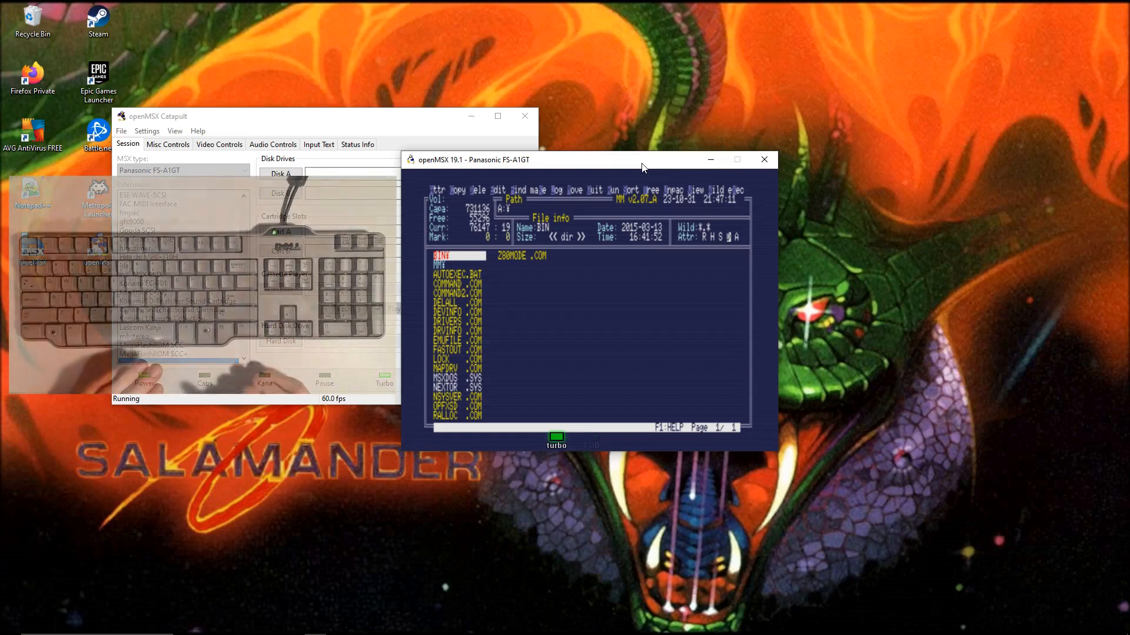
Step: Quit the MM file manager to the DOS prompt and query the system version with "ver"
{"action": "key", "text": "q"}
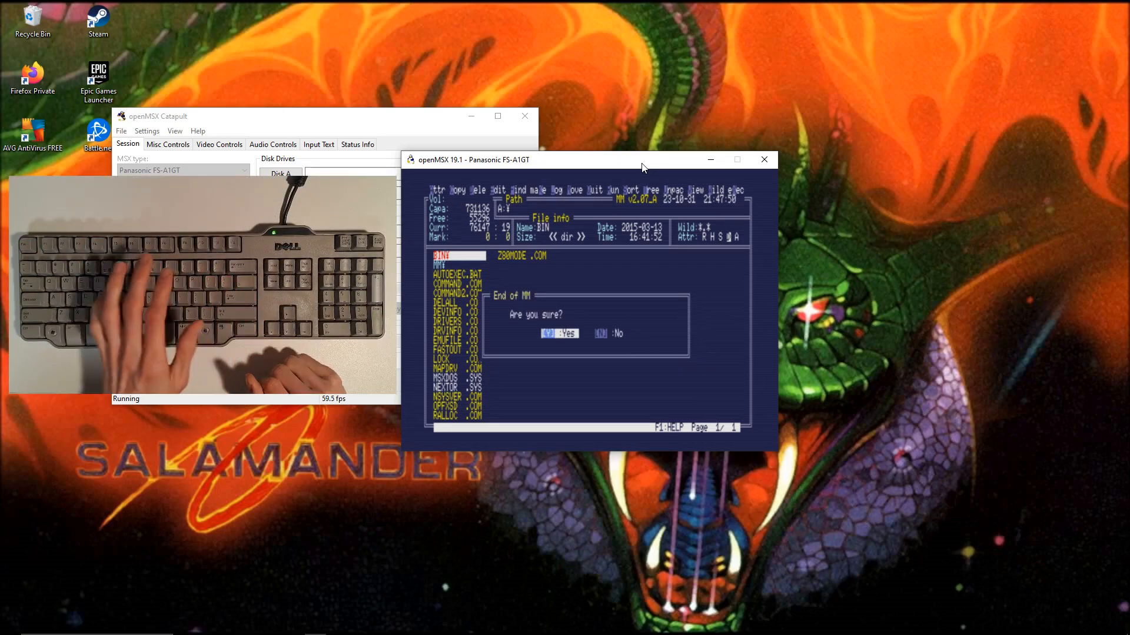
{"action": "key", "text": "y"}
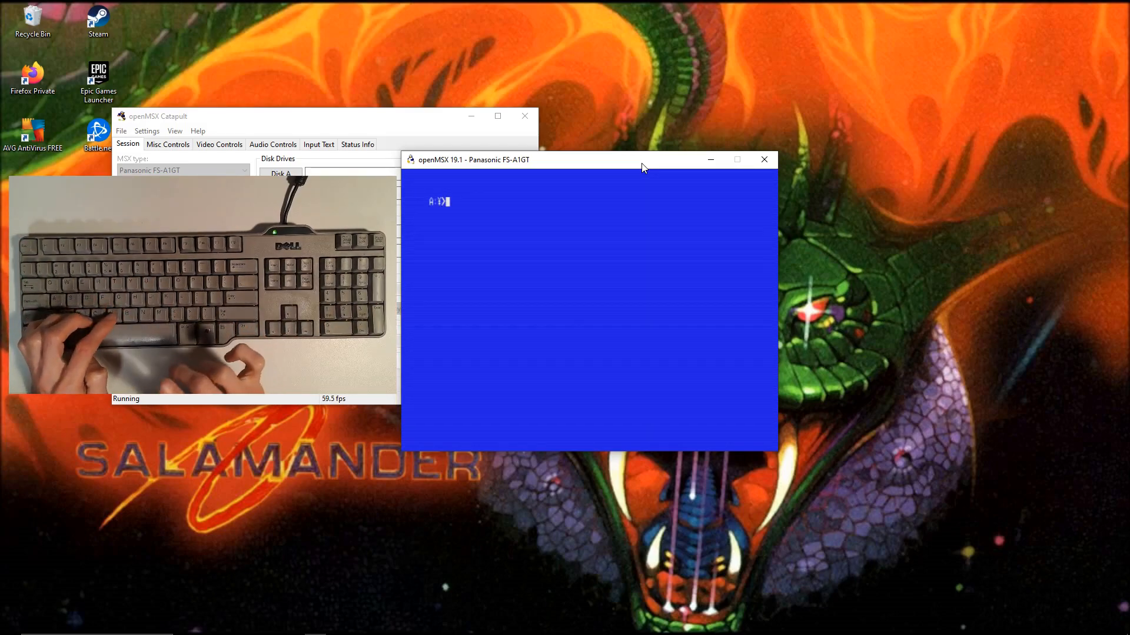
{"action": "type", "text": "ver"}
{"action": "key", "text": "Return"}
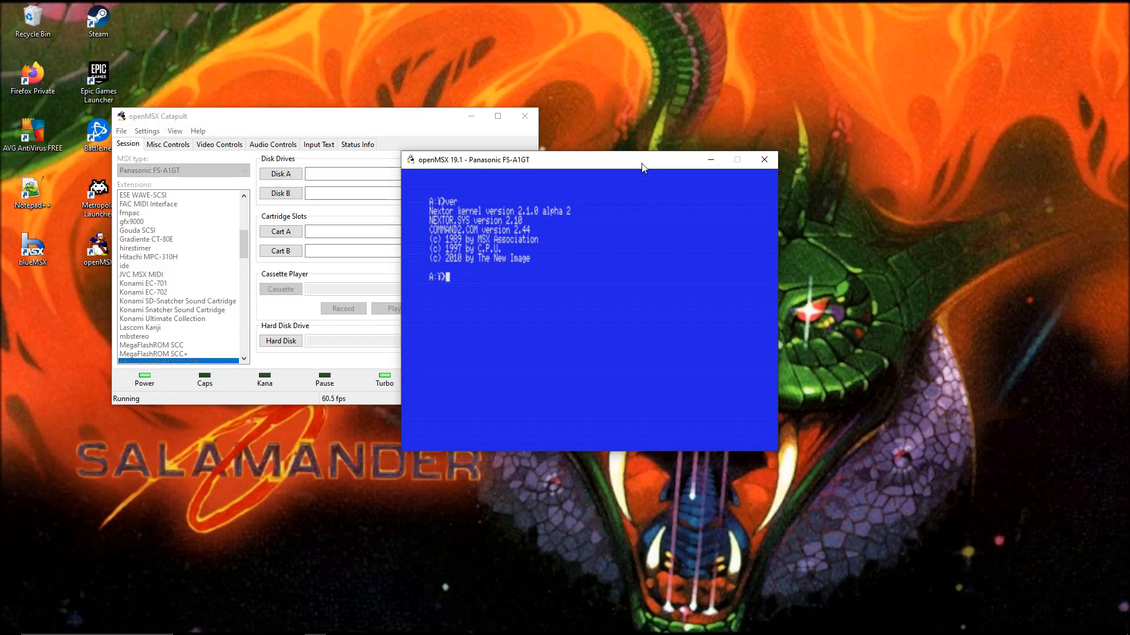
Step: Switch from DOS to MSX BASIC and start the Nextor disk partitioning tool with "call fdisk"
{"action": "type", "text": "b"}
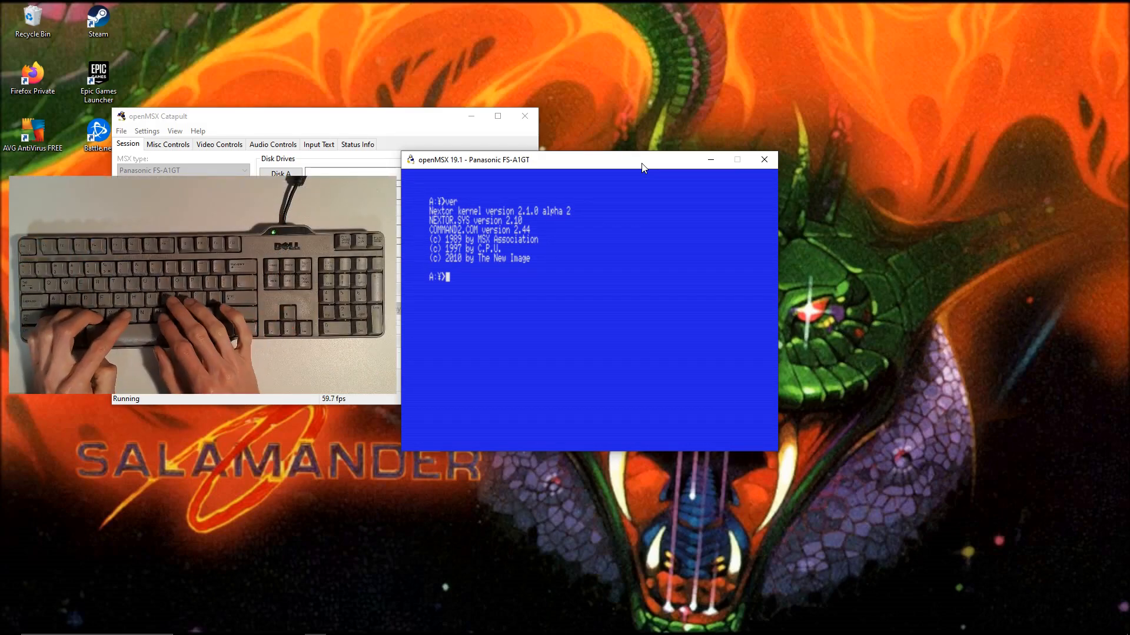
{"action": "type", "text": "asic"}
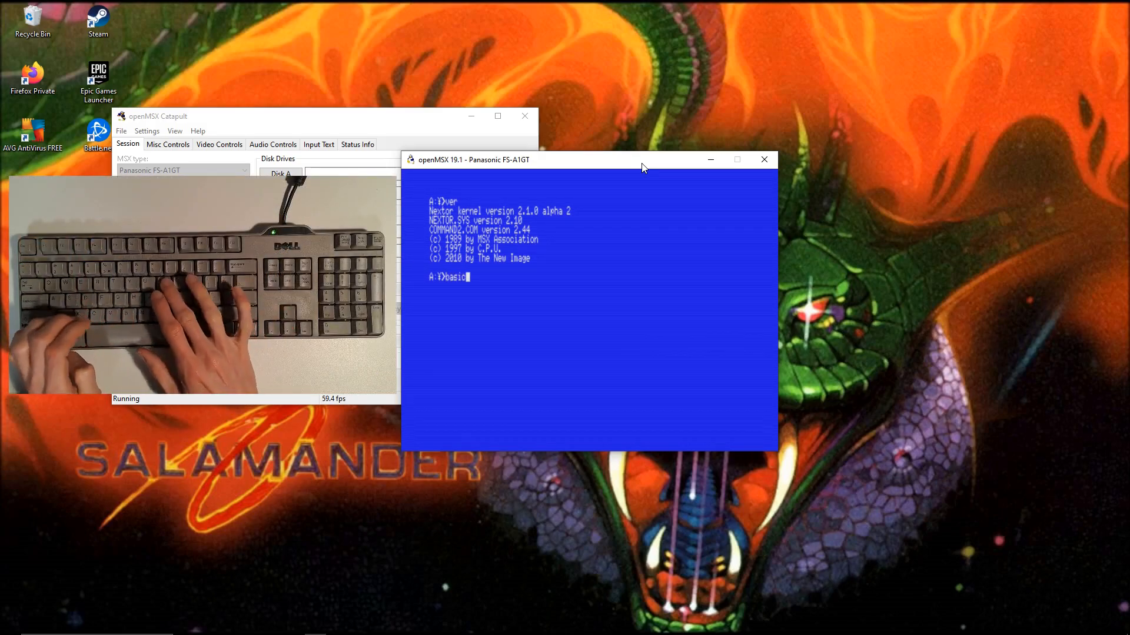
{"action": "key", "text": "Return"}
{"action": "type", "text": "ca"}
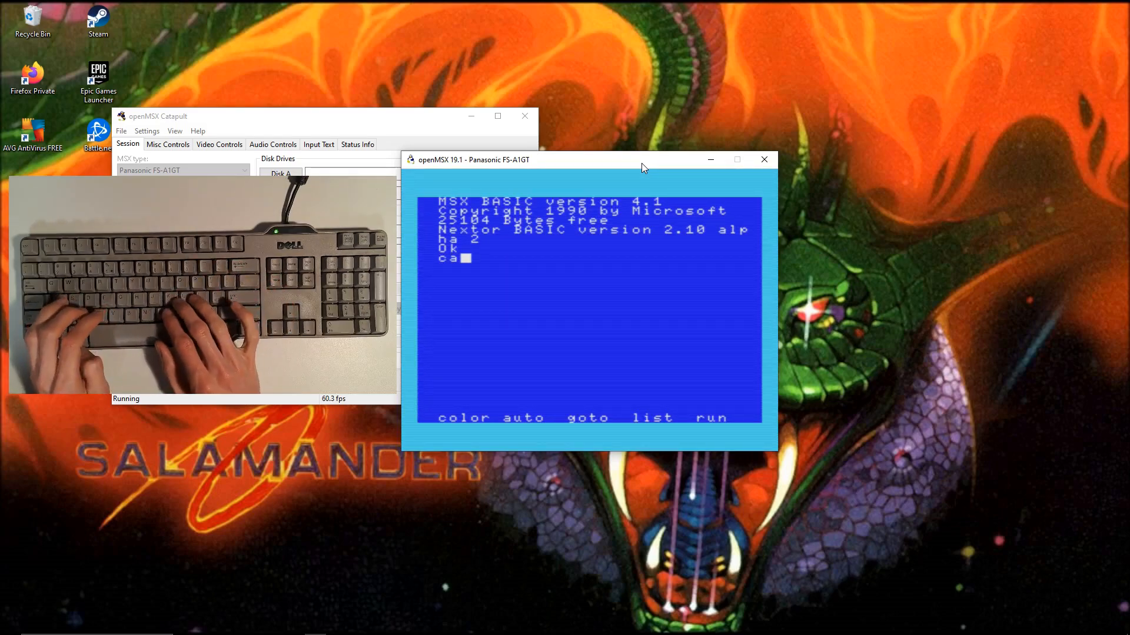
{"action": "type", "text": "ll fdi"}
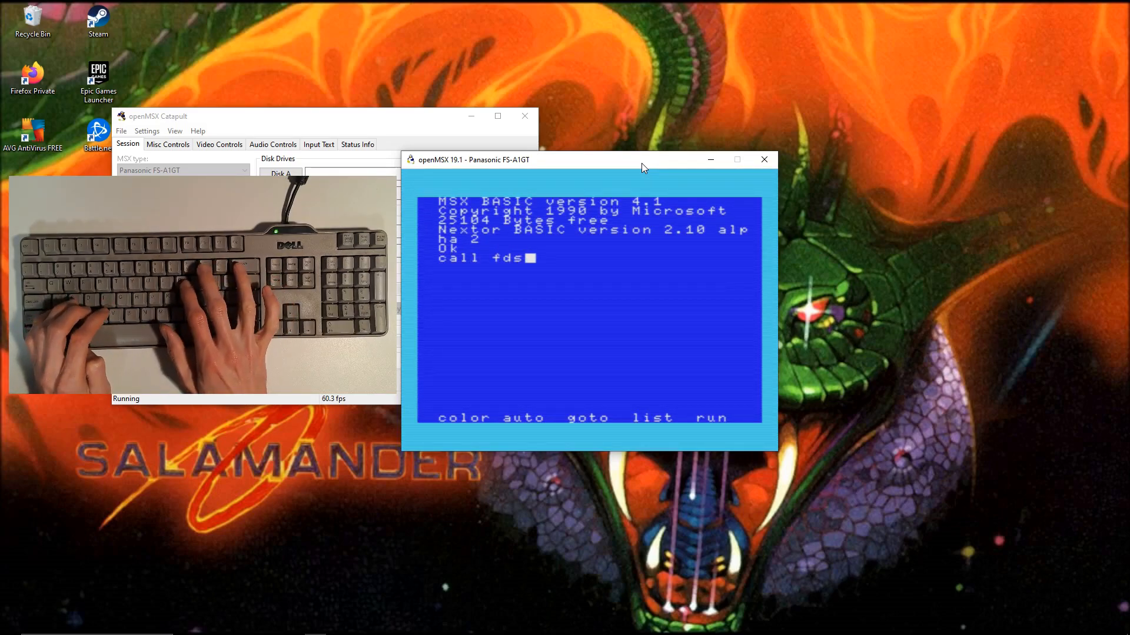
{"action": "type", "text": "sk"}
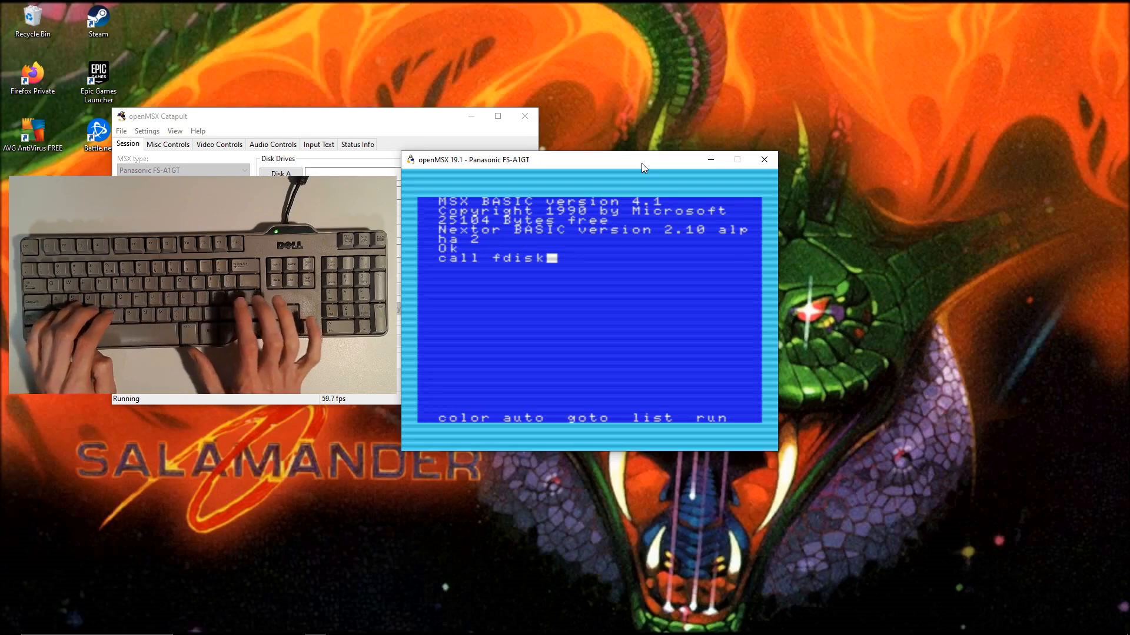
{"action": "key", "text": "Return"}
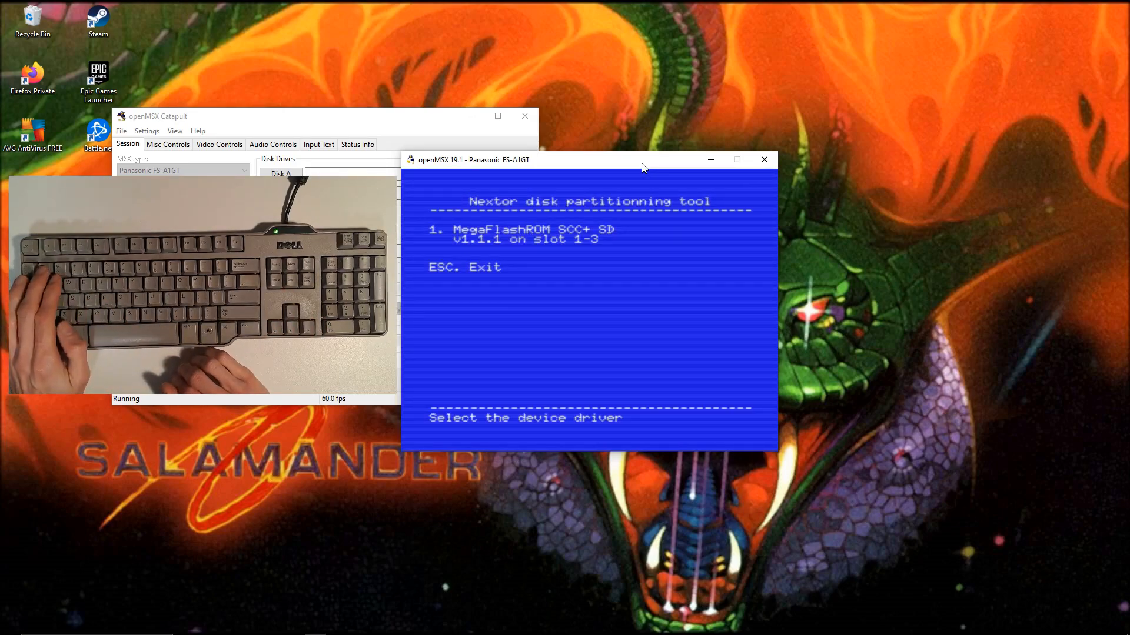
Step: Add one 512M partition on logical unit 1 of the MegaFlashROM SCC+ SD's enMSX device and write it to disk
{"action": "key", "text": "1"}
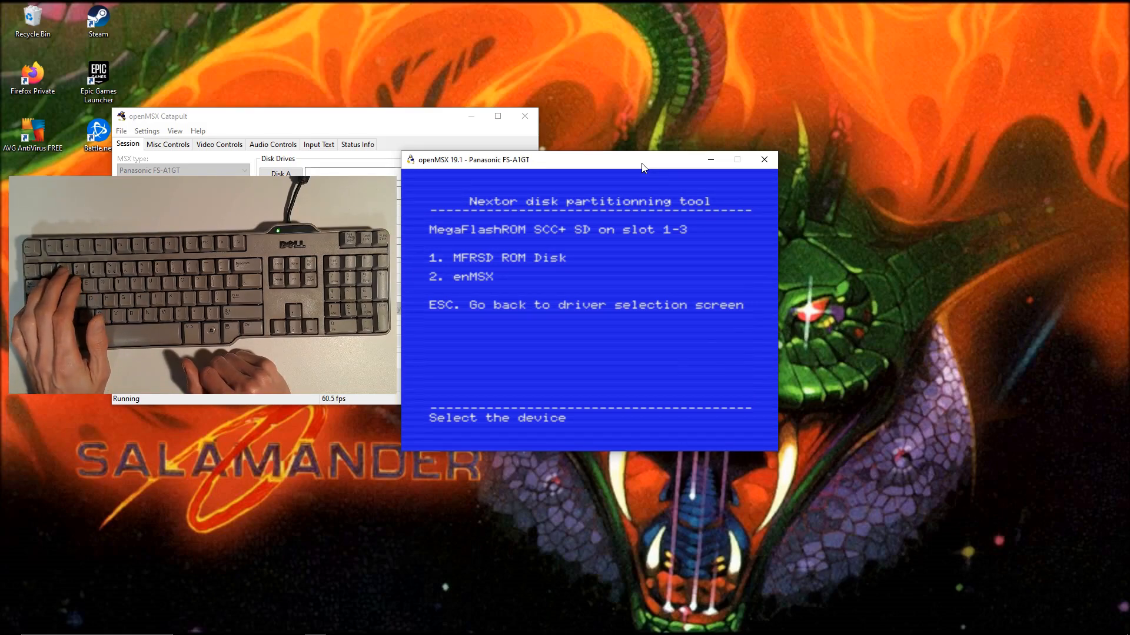
{"action": "key", "text": "2"}
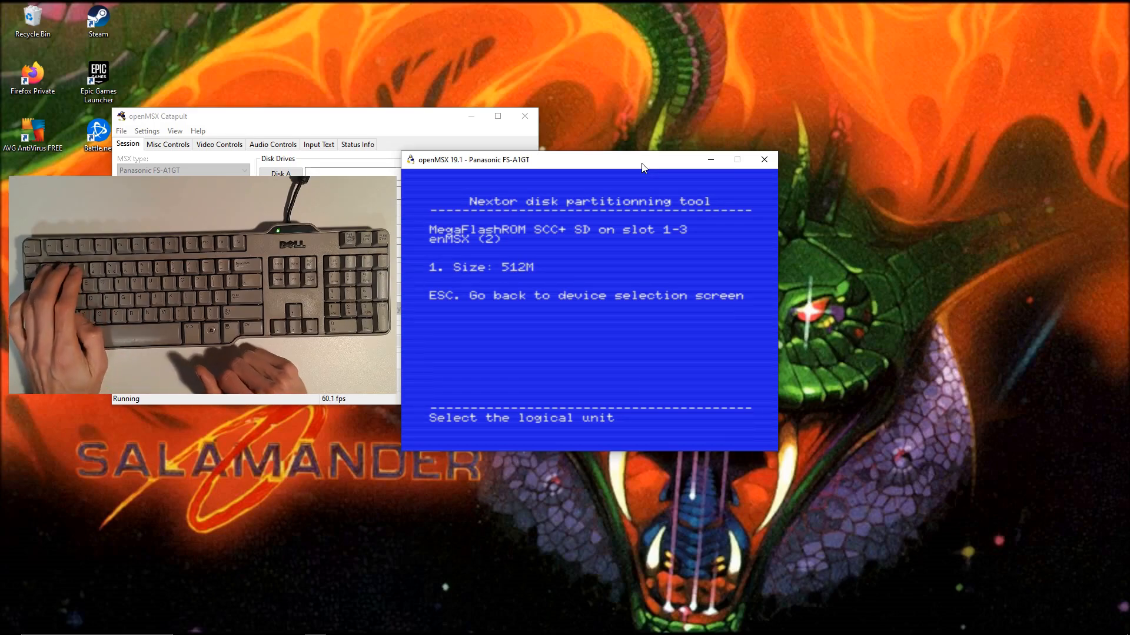
{"action": "key", "text": "1"}
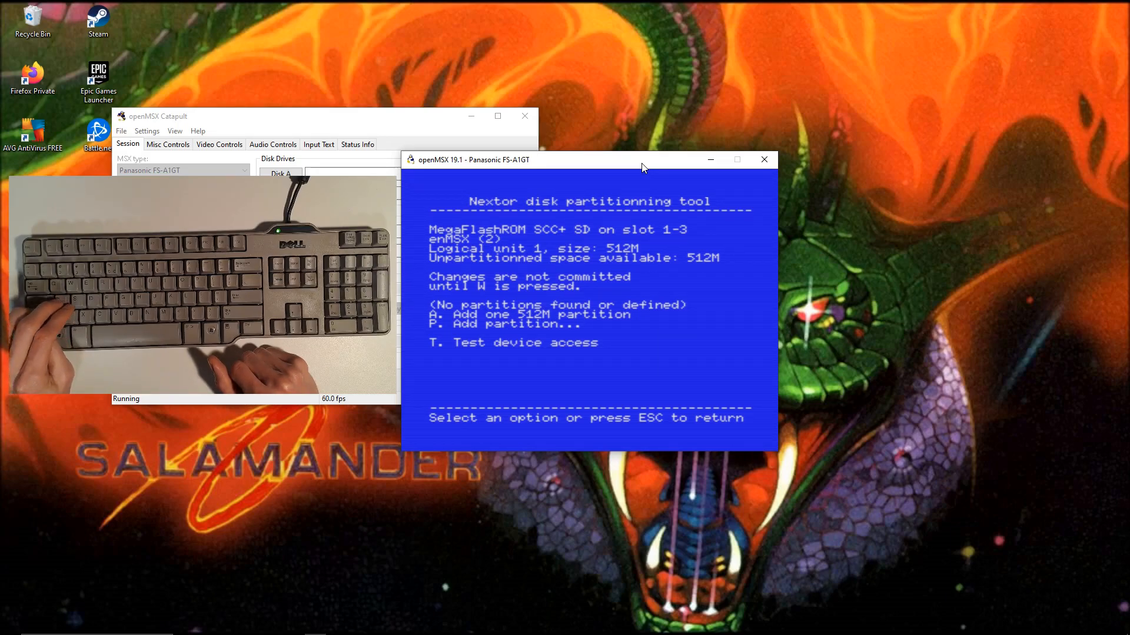
{"action": "key", "text": "a"}
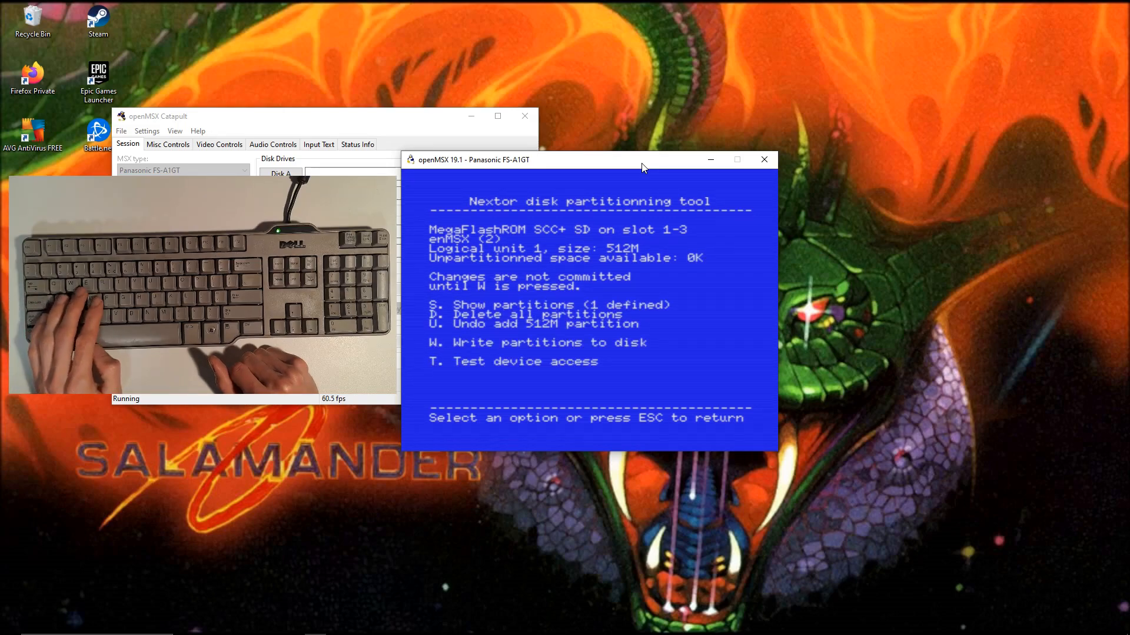
{"action": "key", "text": "w"}
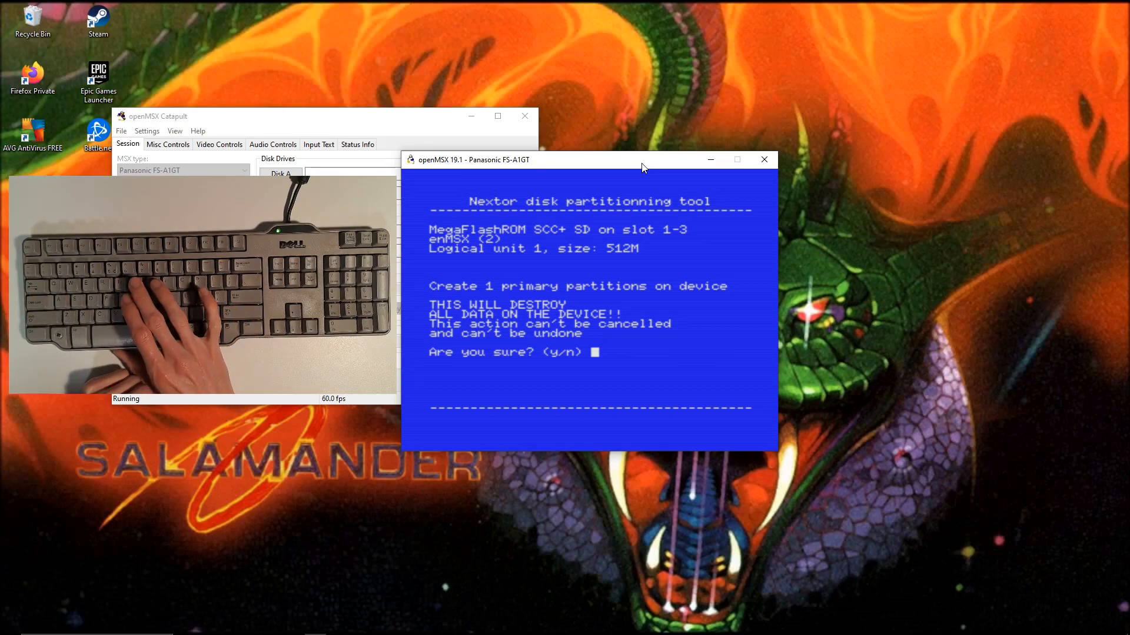
{"action": "key", "text": "y"}
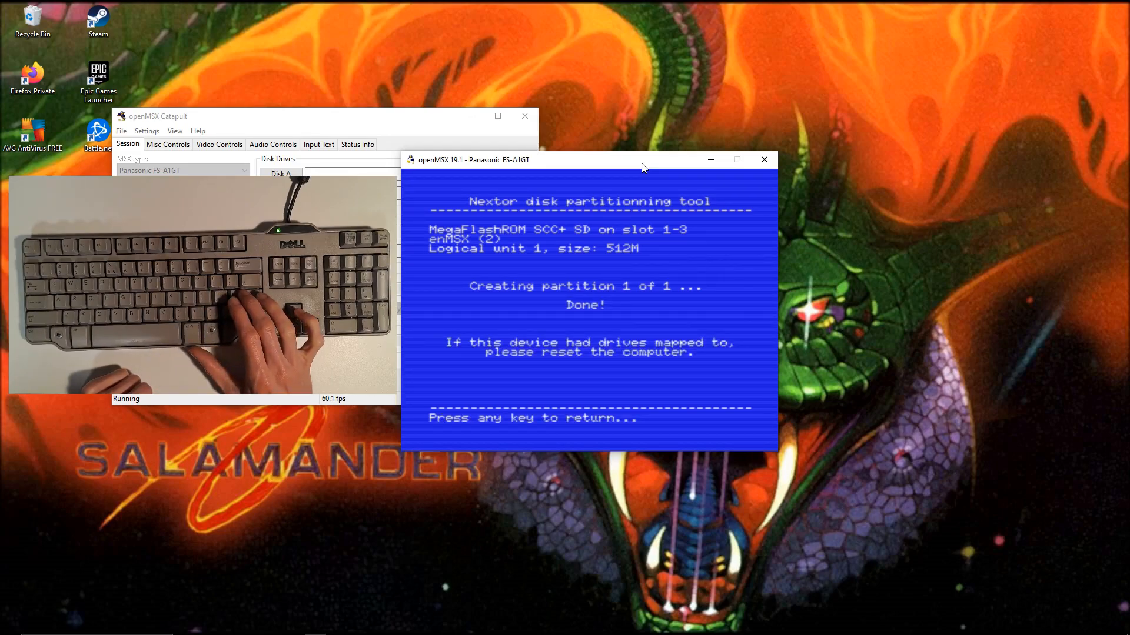
{"action": "key", "text": "space"}
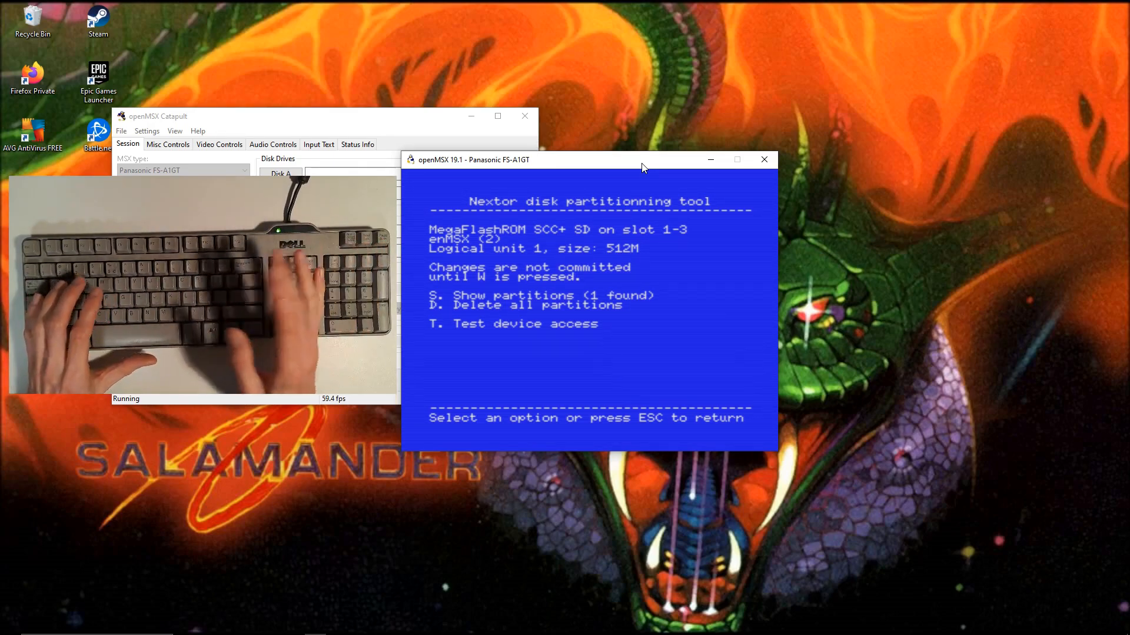
Step: Reset the emulated MSX with the "reset" command in the openMSX console, closing the console again
{"action": "key", "text": "F10"}
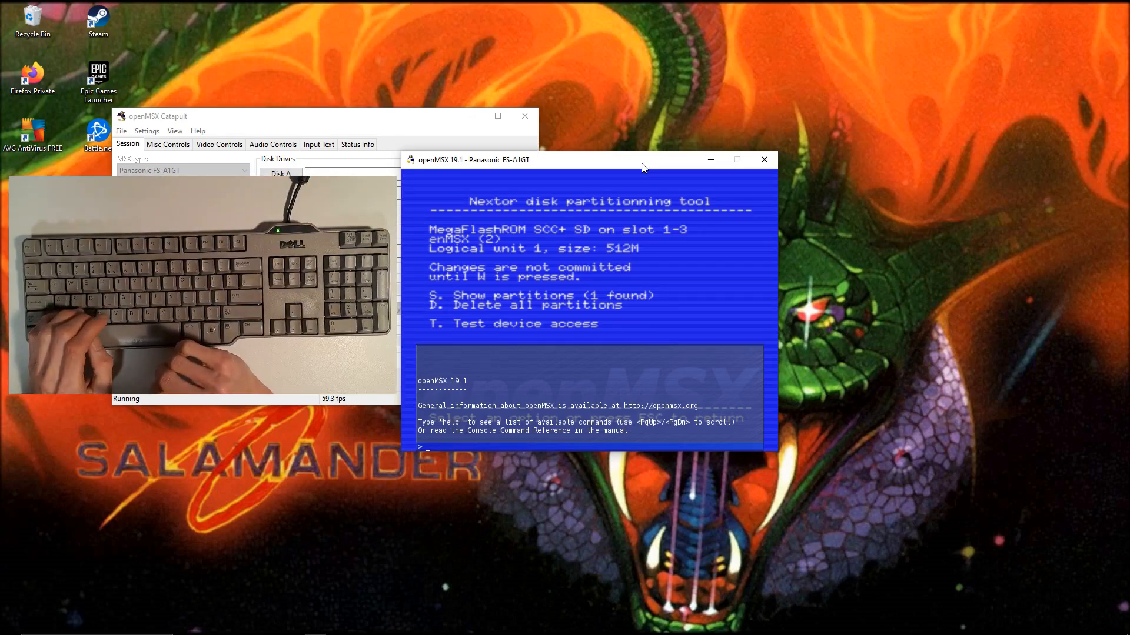
{"action": "type", "text": "reset"}
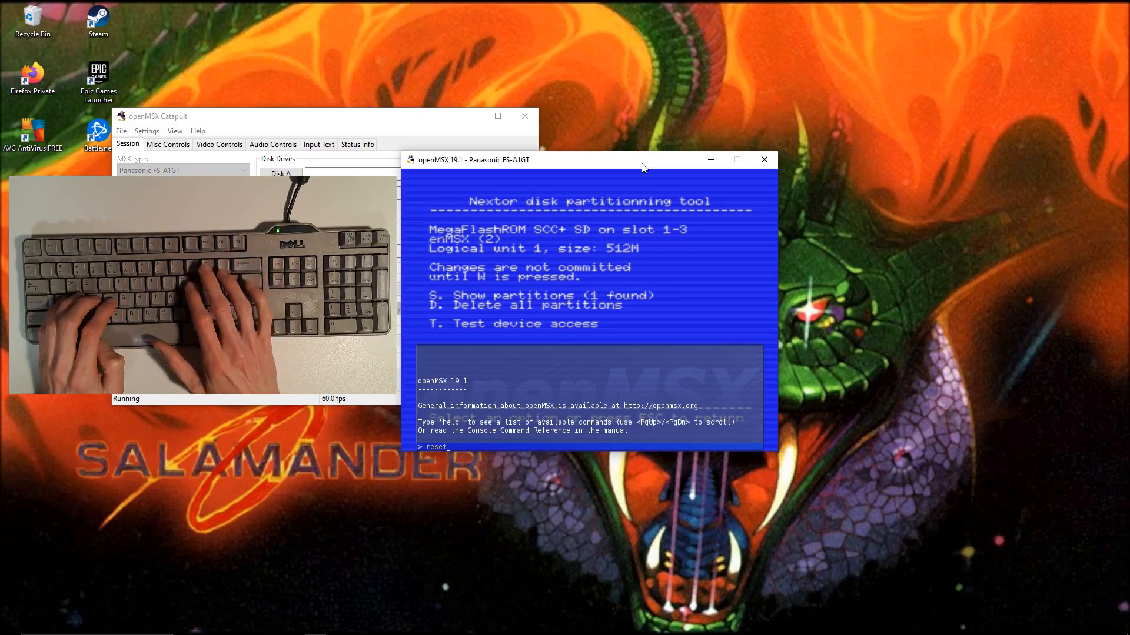
{"action": "key", "text": "Return"}
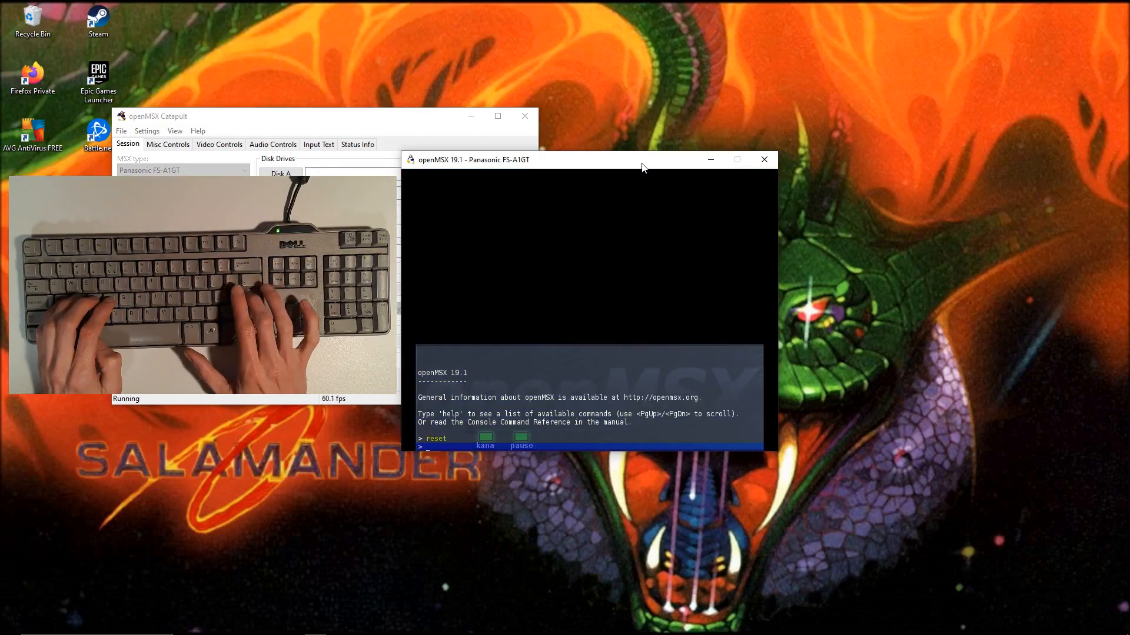
{"action": "key", "text": "F10"}
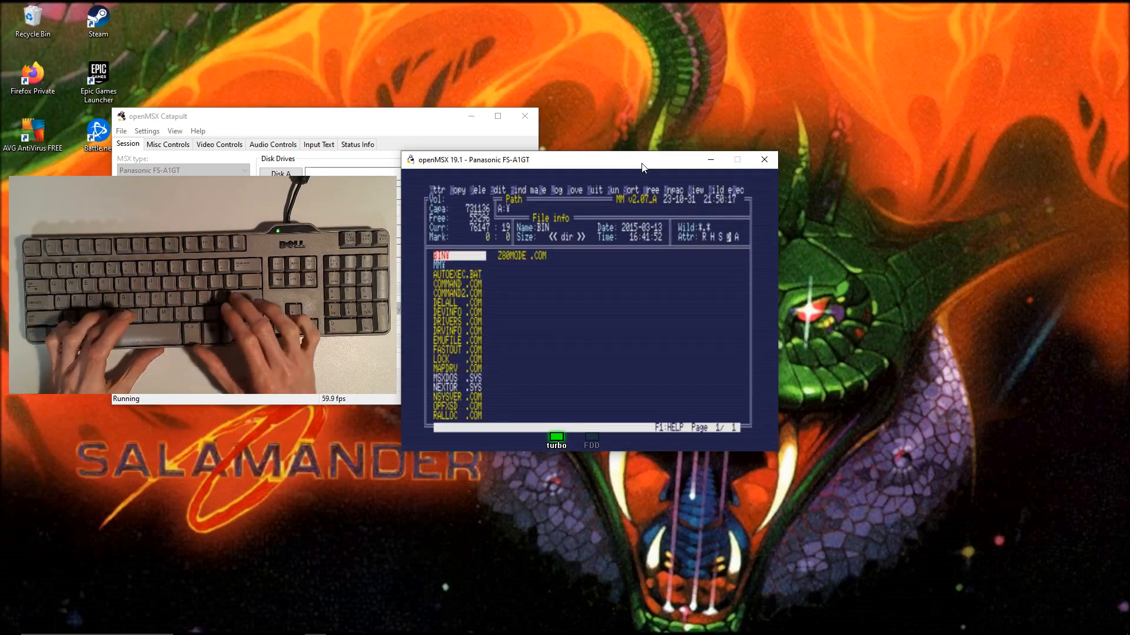
Step: View the contents of drive B in the file manager and return to drive A
{"action": "key", "text": "l"}
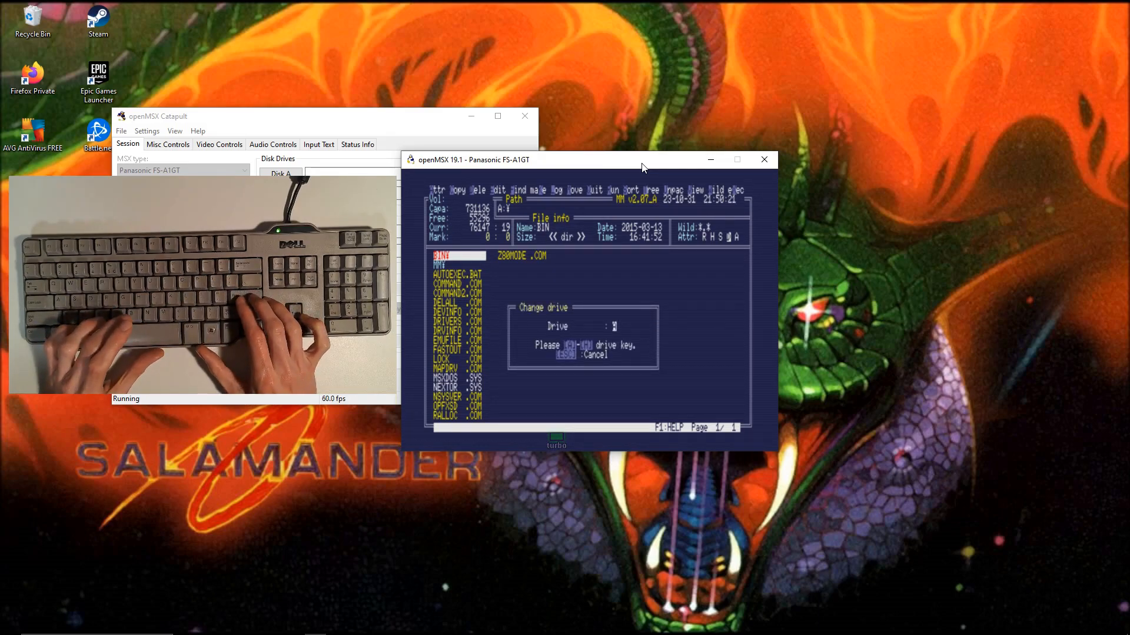
{"action": "key", "text": "b"}
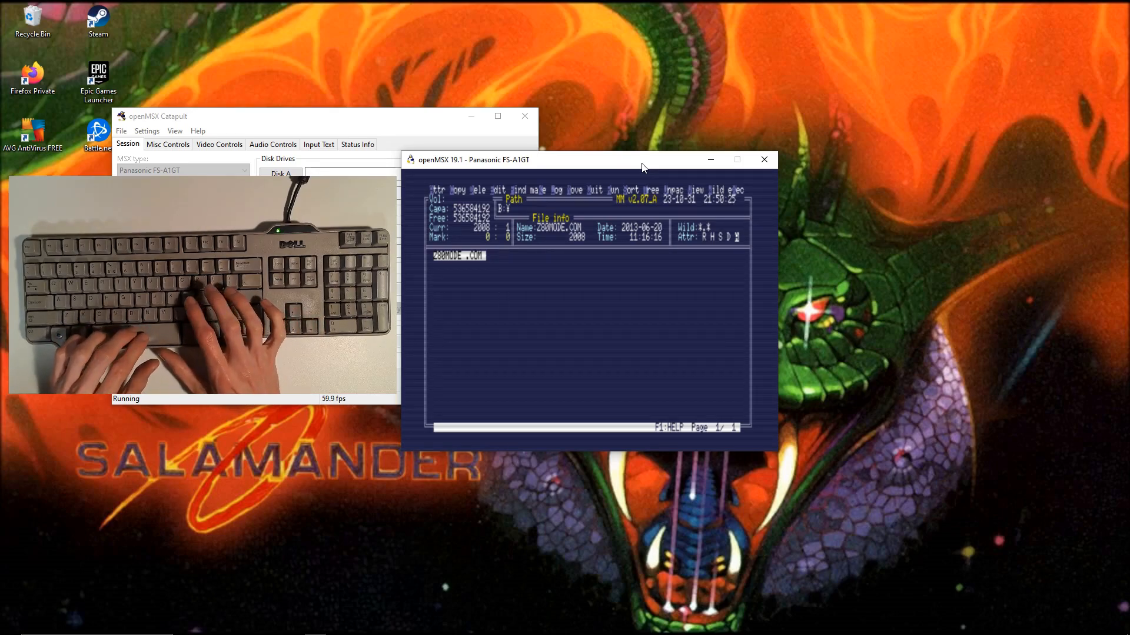
{"action": "key", "text": "l"}
{"action": "key", "text": "a"}
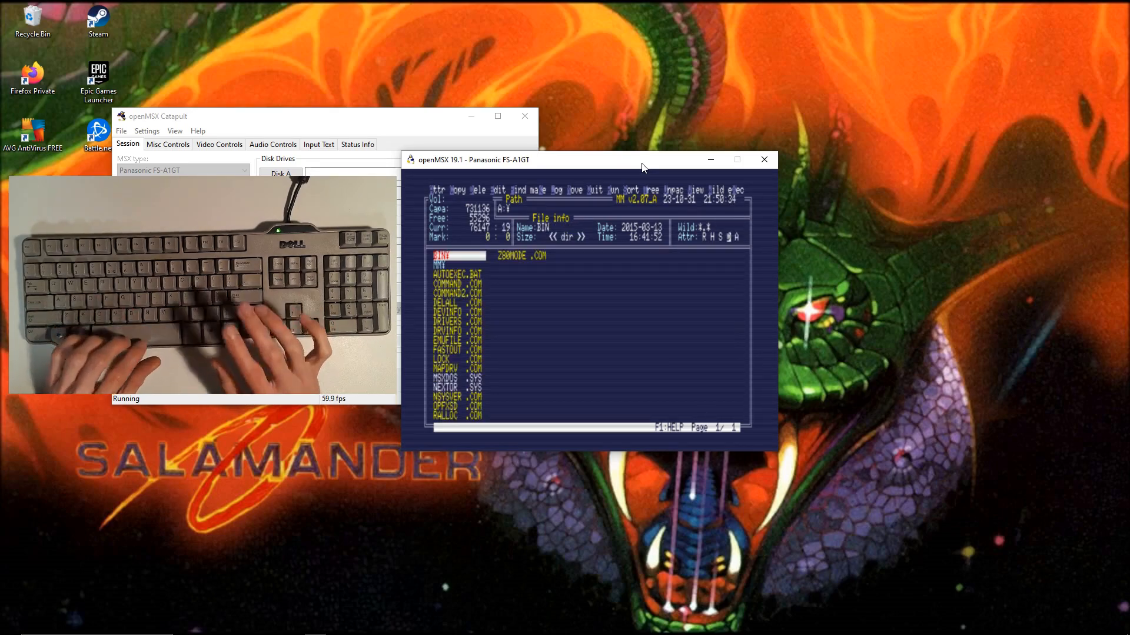
Step: Mark all files and folders on drive A, from BIN to Z80MODE.COM, and copy them to b:
{"action": "key", "text": "space"}
{"action": "key", "text": "space"}
{"action": "key", "text": "space"}
{"action": "key", "text": "space"}
{"action": "key", "text": "space"}
{"action": "key", "text": "space"}
{"action": "key", "text": "space"}
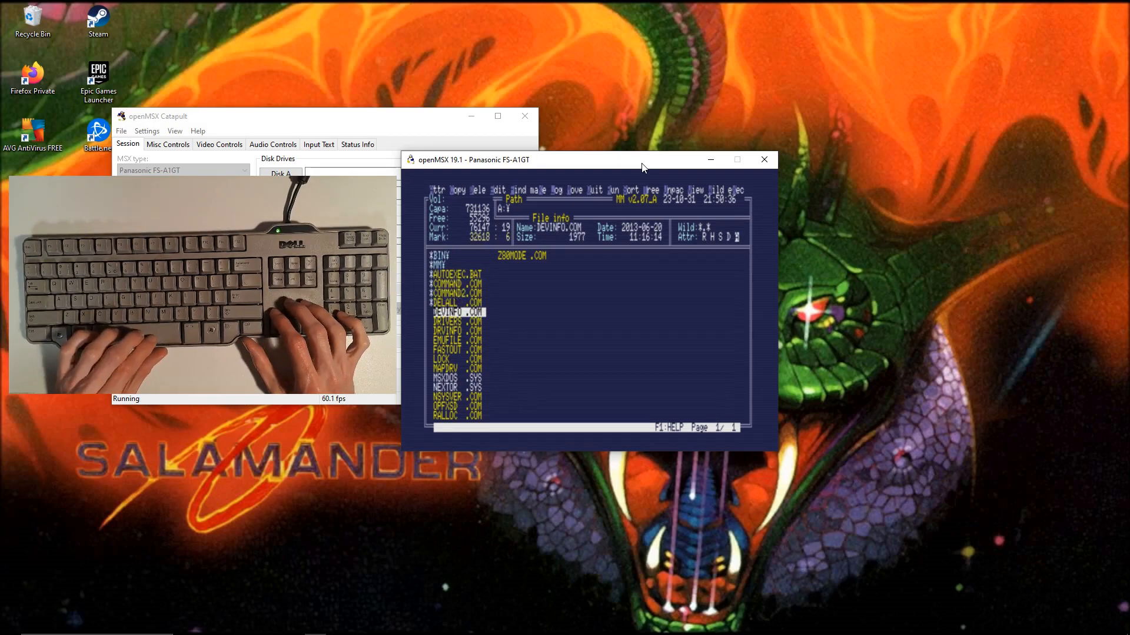
{"action": "key", "text": "space"}
{"action": "key", "text": "space"}
{"action": "key", "text": "space"}
{"action": "key", "text": "space"}
{"action": "key", "text": "space"}
{"action": "key", "text": "space"}
{"action": "key", "text": "space"}
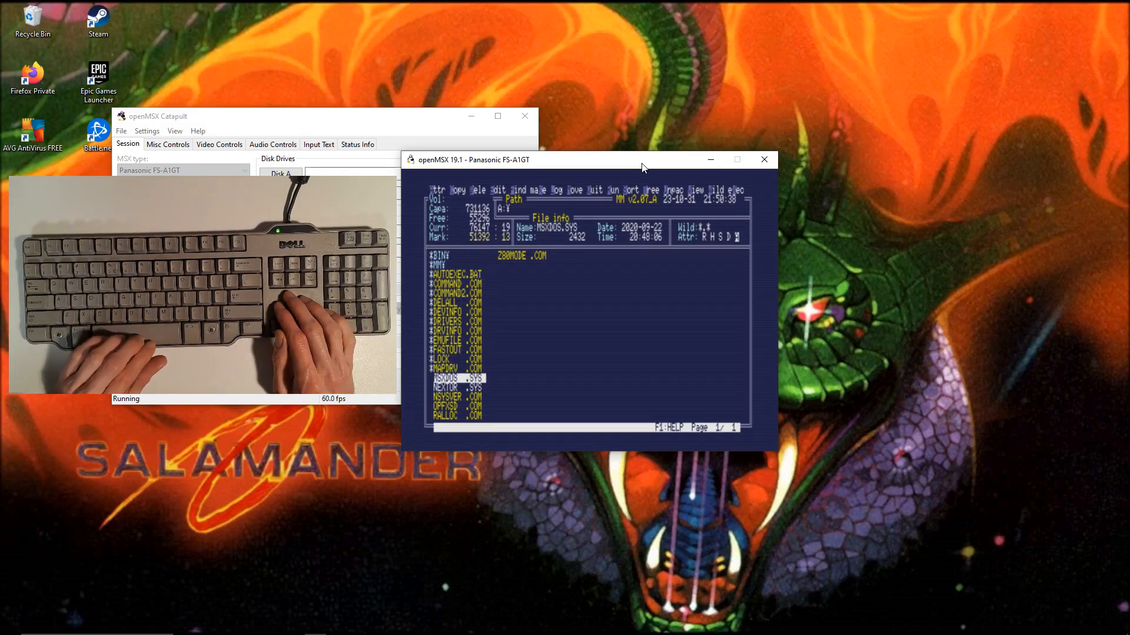
{"action": "key", "text": "space"}
{"action": "key", "text": "space"}
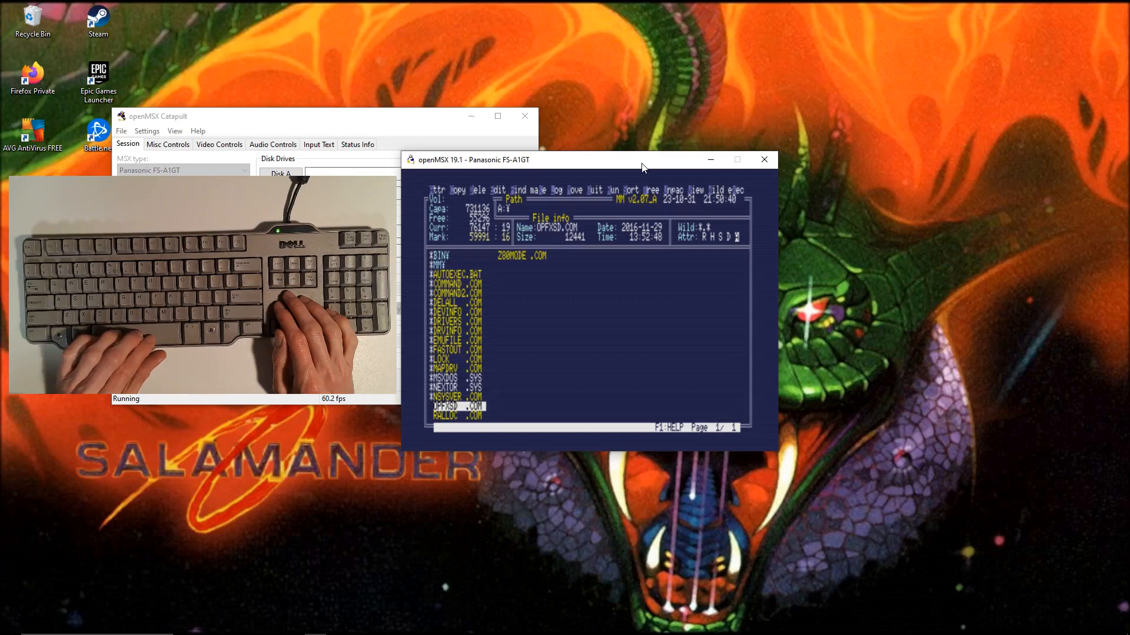
{"action": "key", "text": "space"}
{"action": "key", "text": "space"}
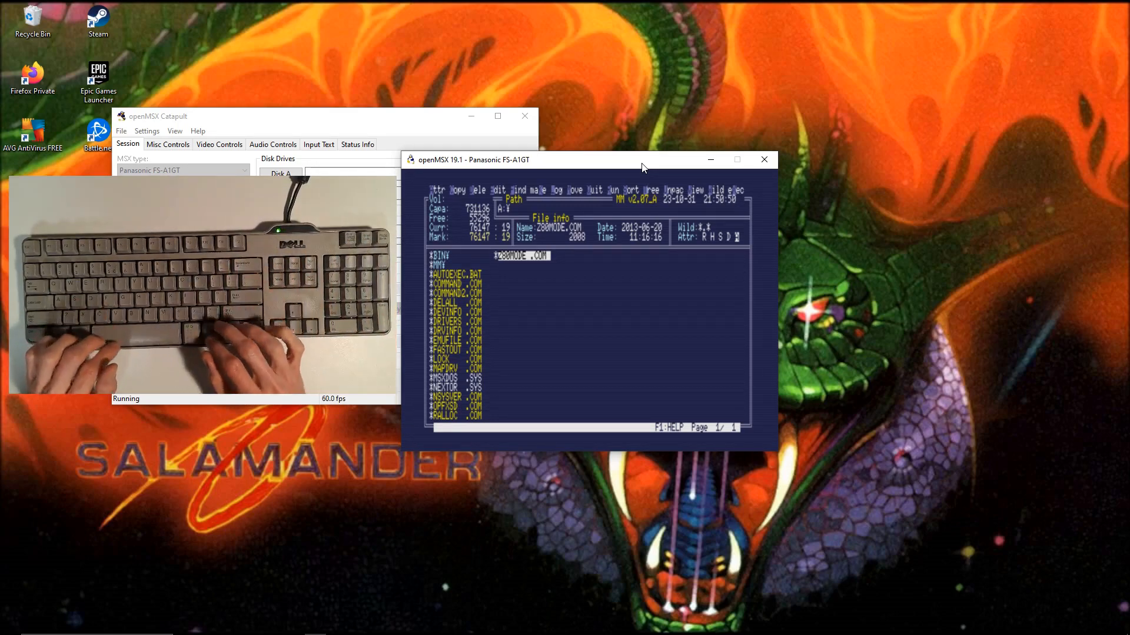
{"action": "key", "text": "c"}
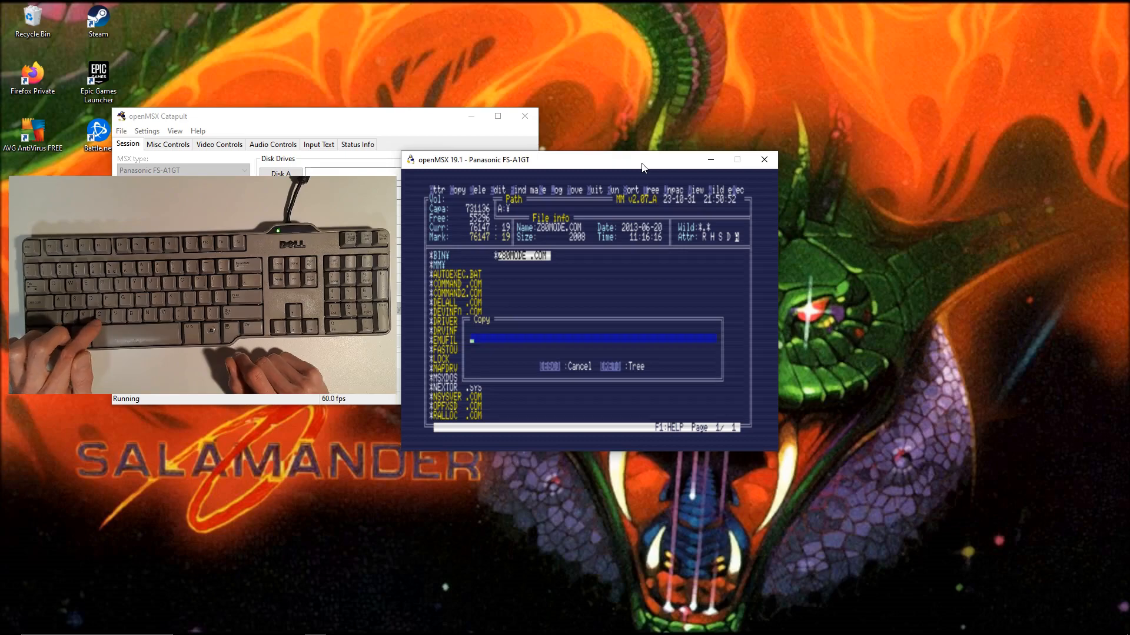
{"action": "type", "text": "b:/"}
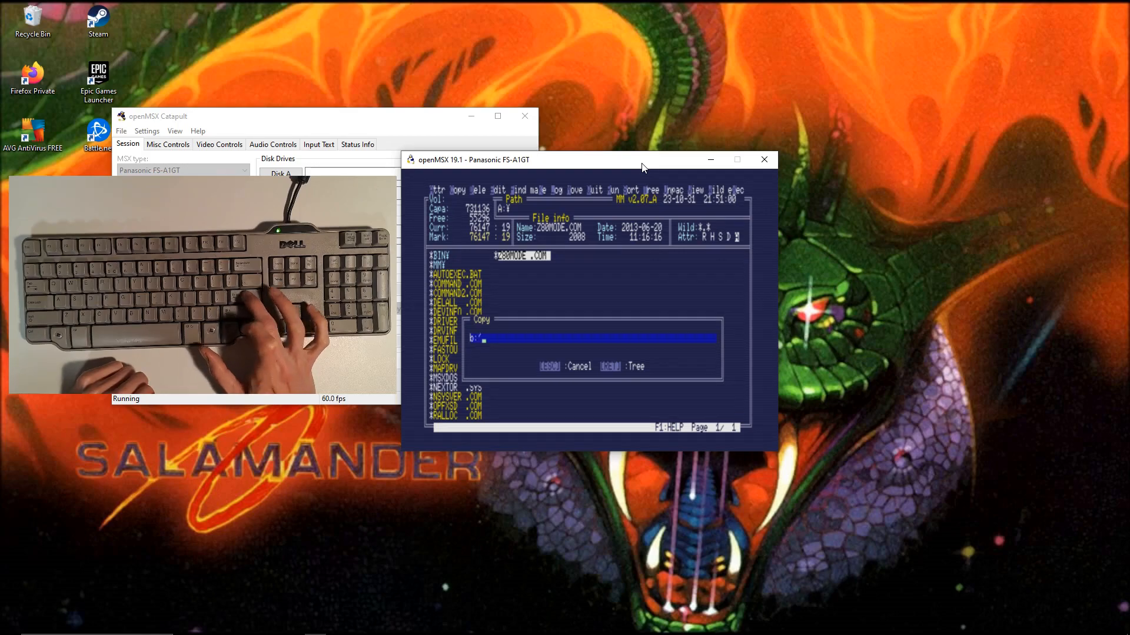
{"action": "key", "text": "BackSpace"}
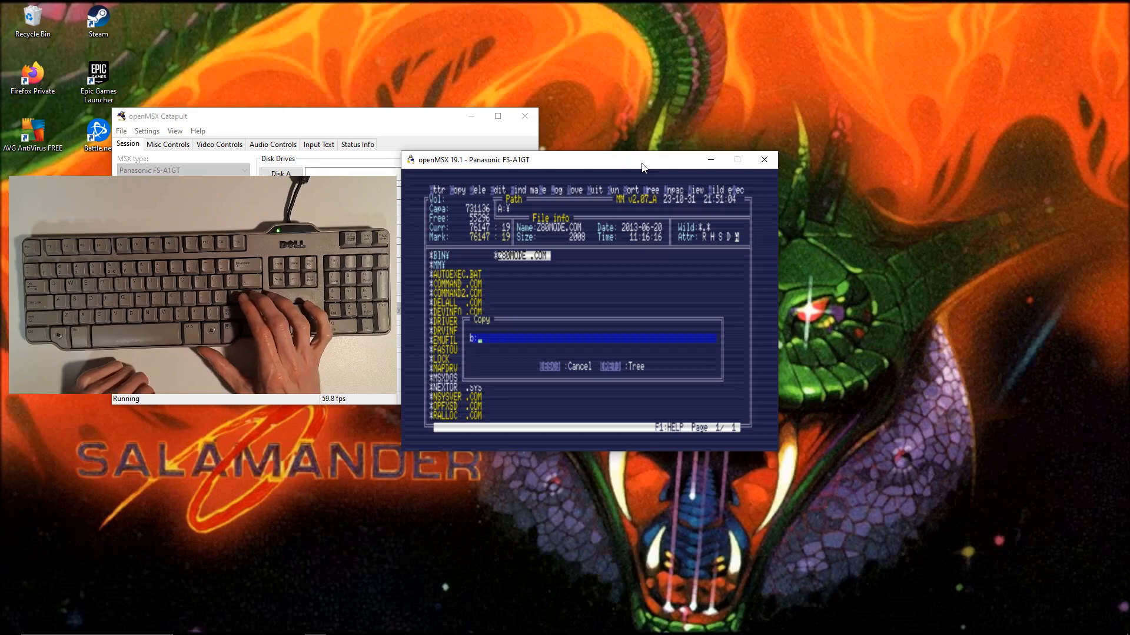
{"action": "key", "text": "Return"}
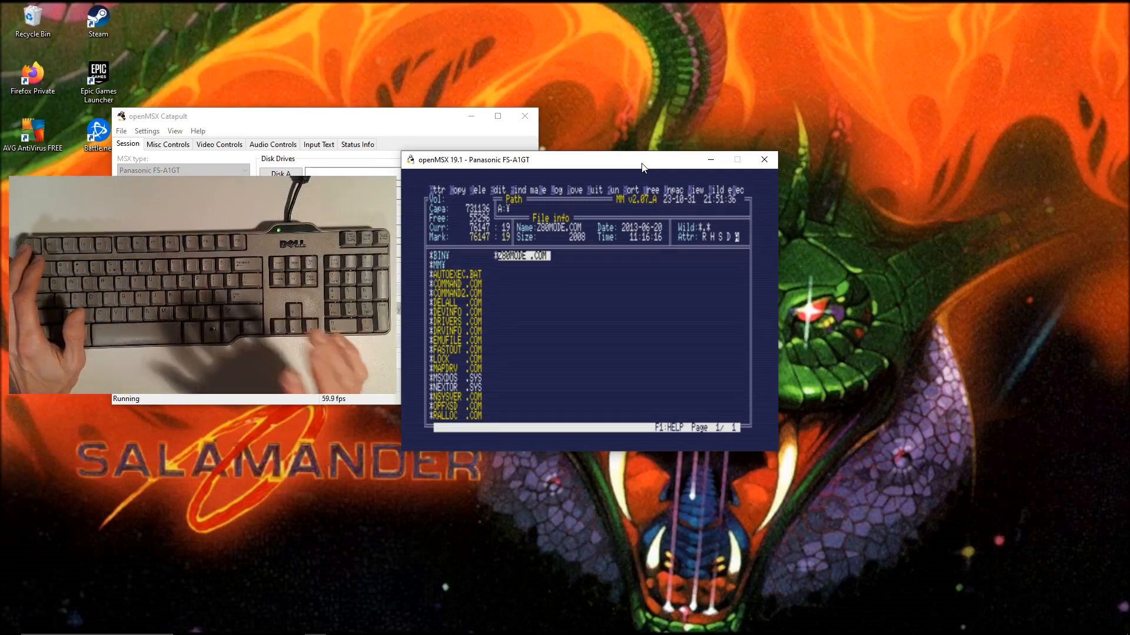
Step: Quit the MM file manager and reset the emulated MSX with the console command "reset", closing the console again
{"action": "key", "text": "q"}
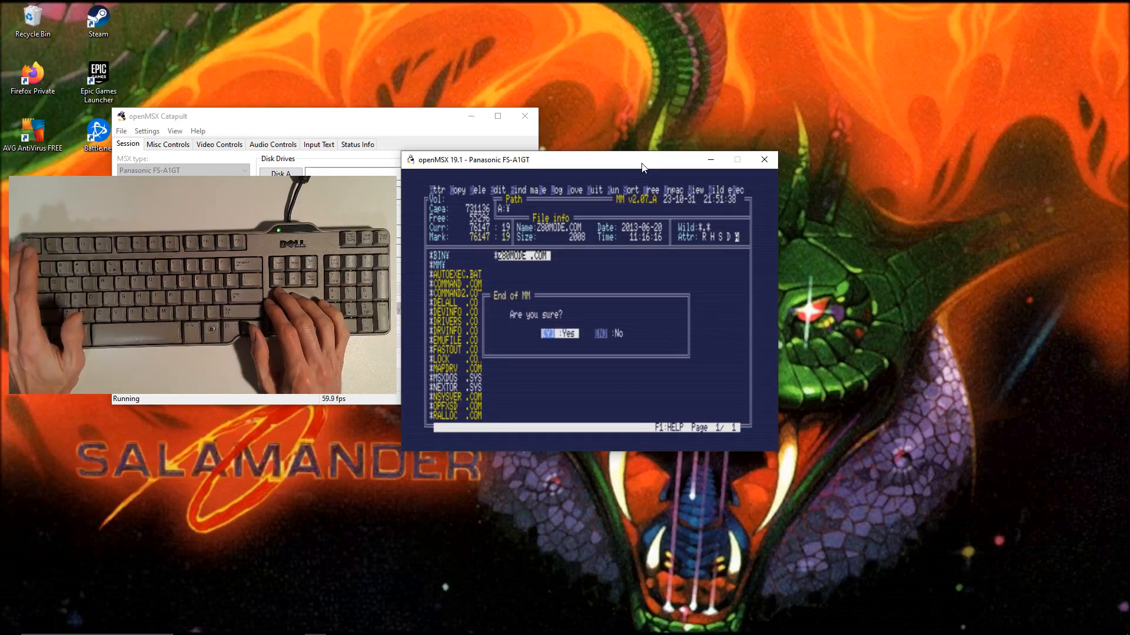
{"action": "key", "text": "y"}
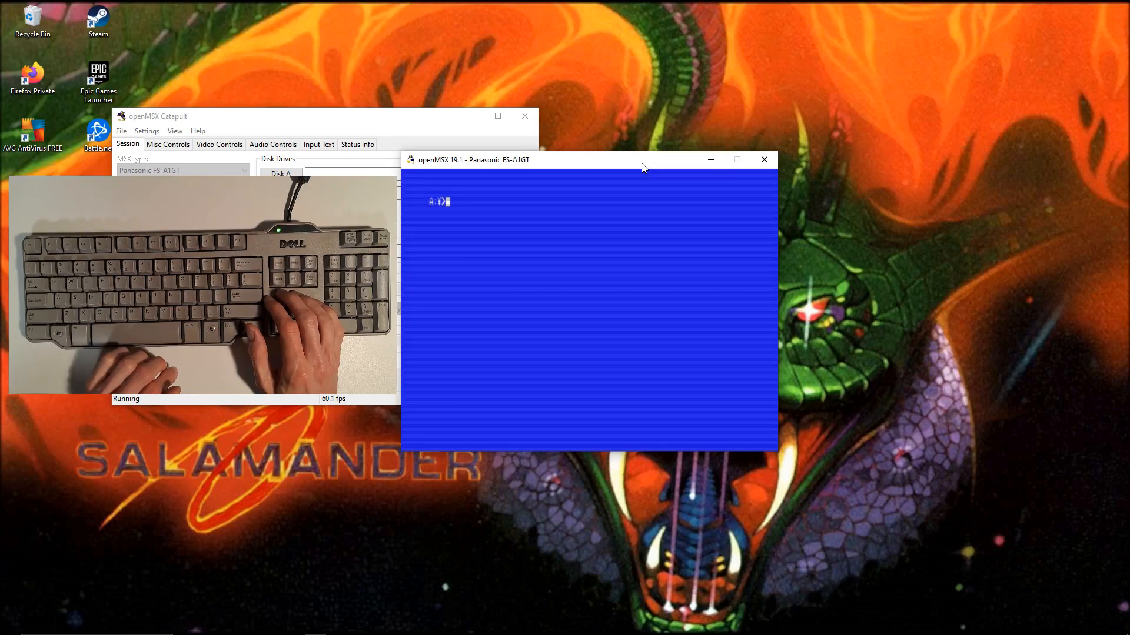
{"action": "key", "text": "F10"}
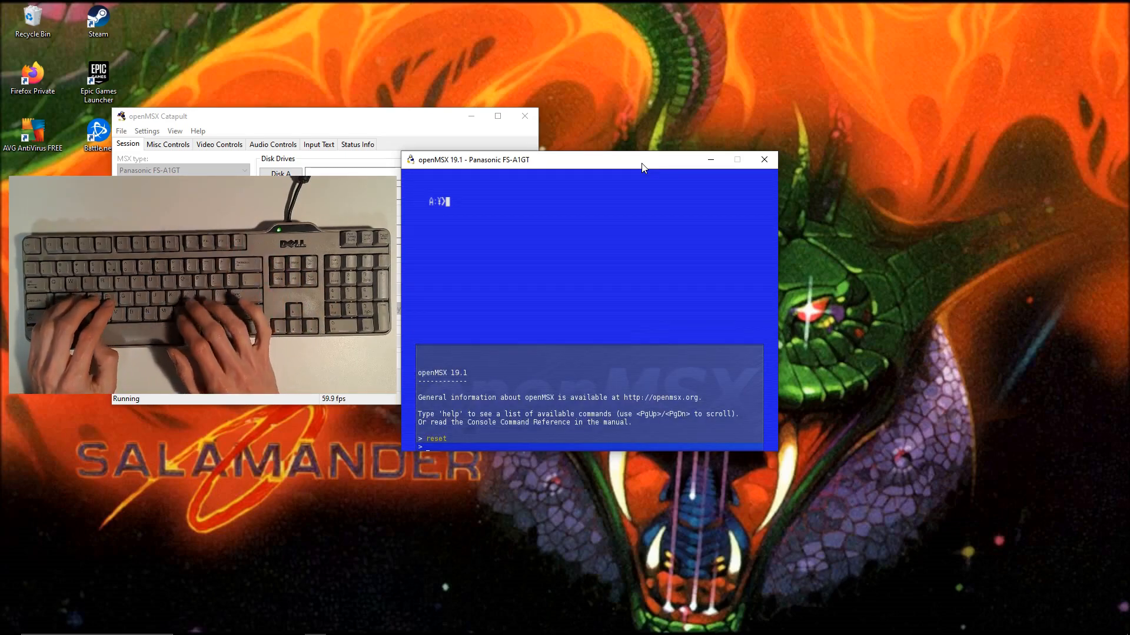
{"action": "key", "text": "Up"}
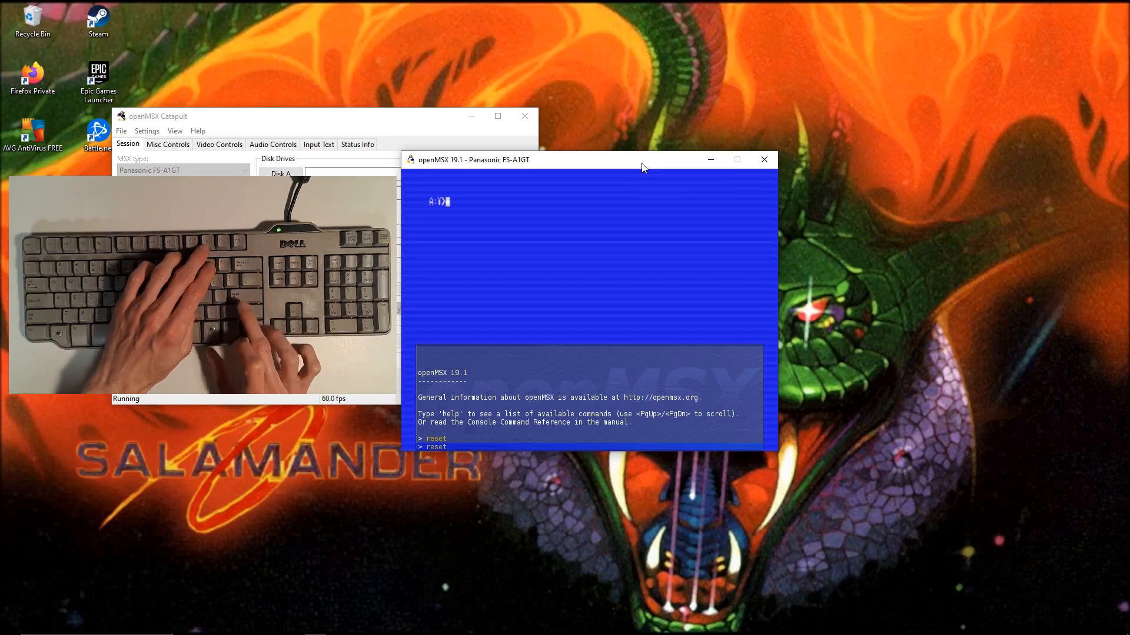
{"action": "key", "text": "Return"}
{"action": "key", "text": "F10"}
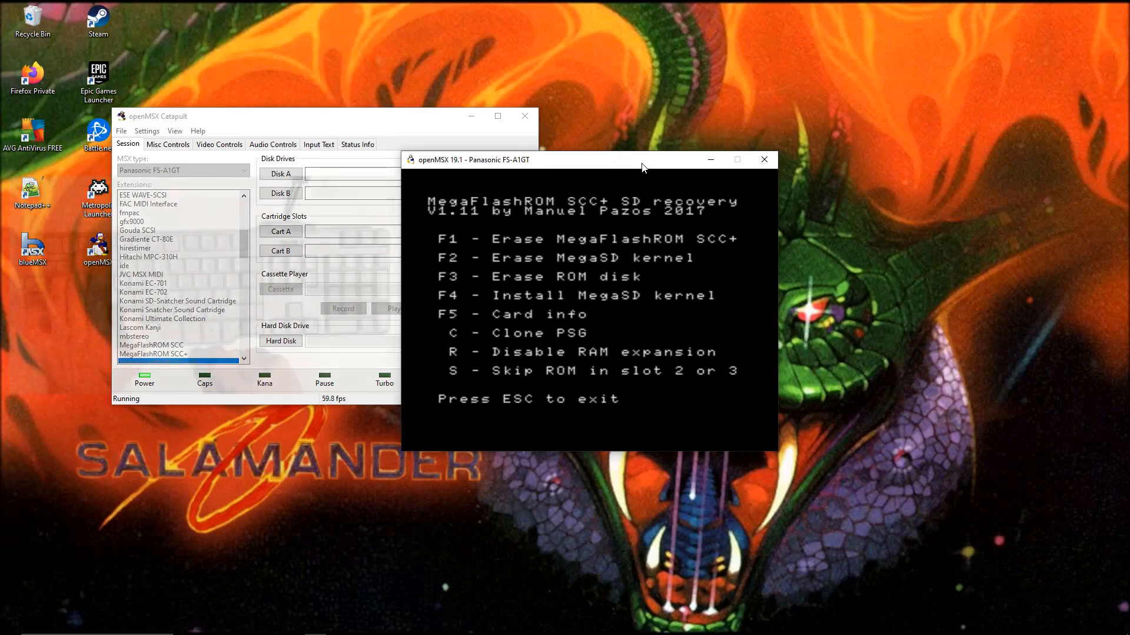
Step: Erase the ROM disk from the MegaFlashROM SCC+ SD recovery menu and exit the menu
{"action": "key", "text": "F3"}
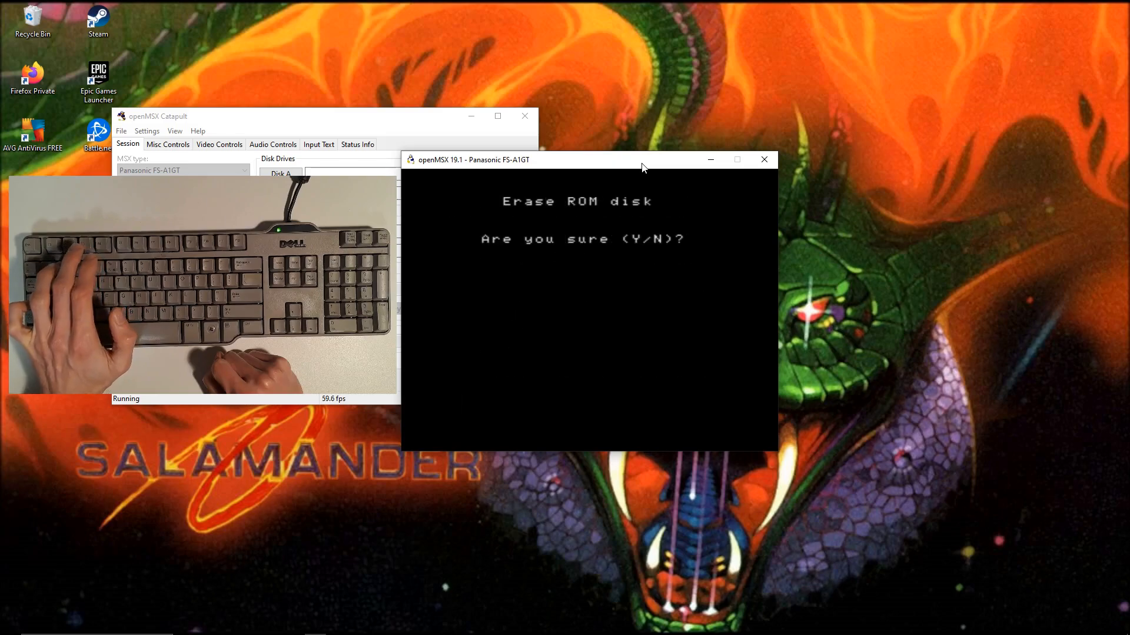
{"action": "key", "text": "y"}
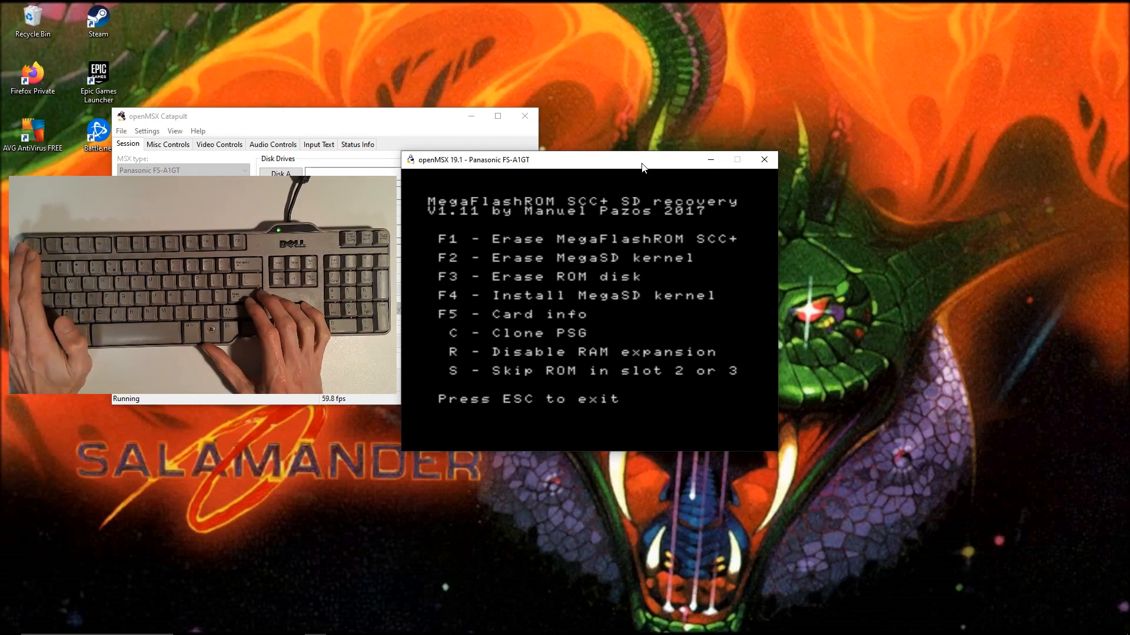
{"action": "key", "text": "Escape"}
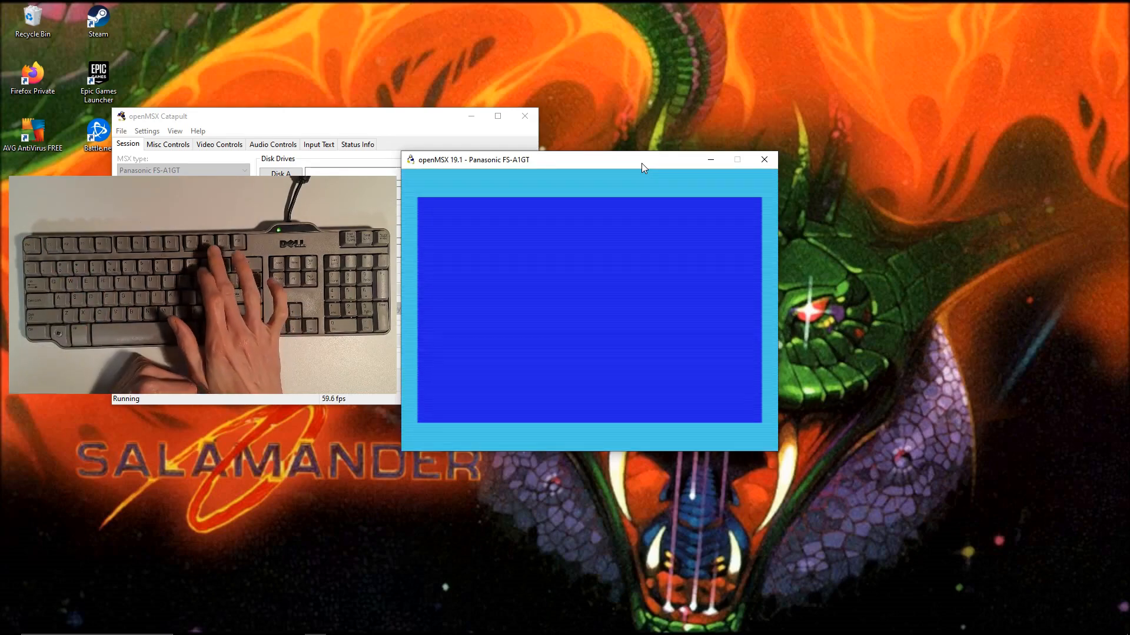
Step: Run "reset" in the openMSX console to restart the emulated MSX, and close the console
{"action": "key", "text": "F10"}
{"action": "type", "text": "reset"}
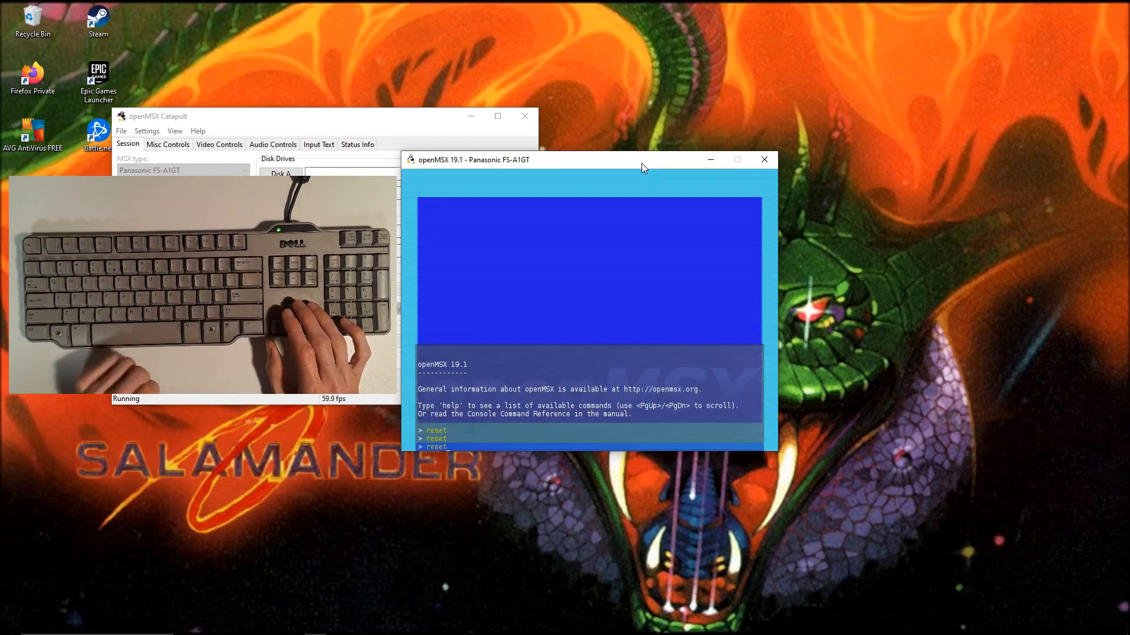
{"action": "key", "text": "Return"}
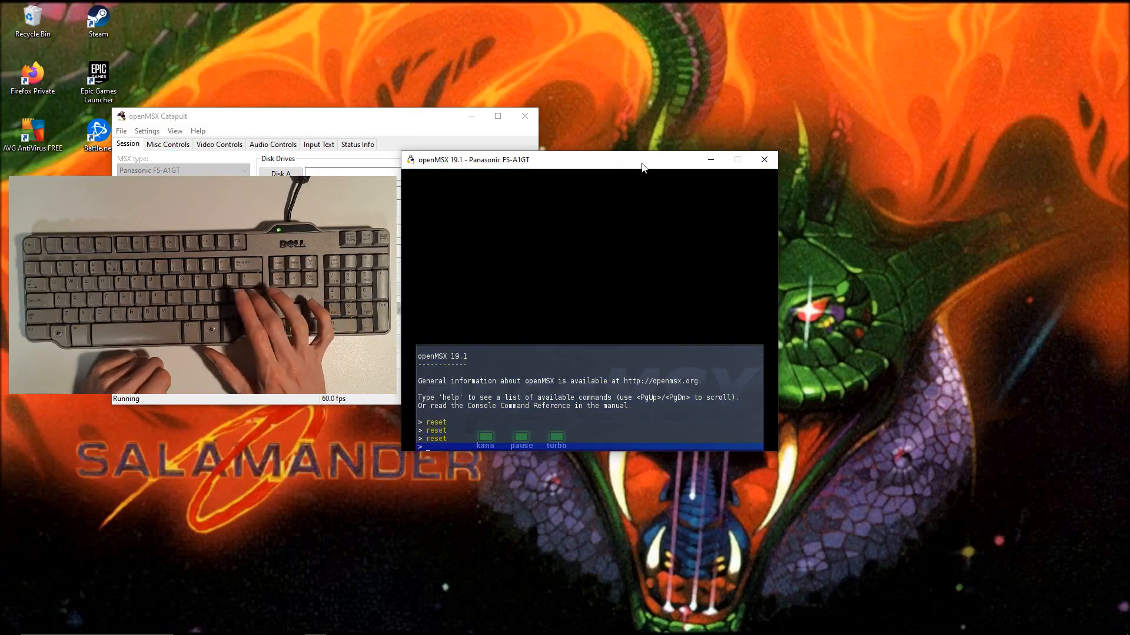
{"action": "key", "text": "F10"}
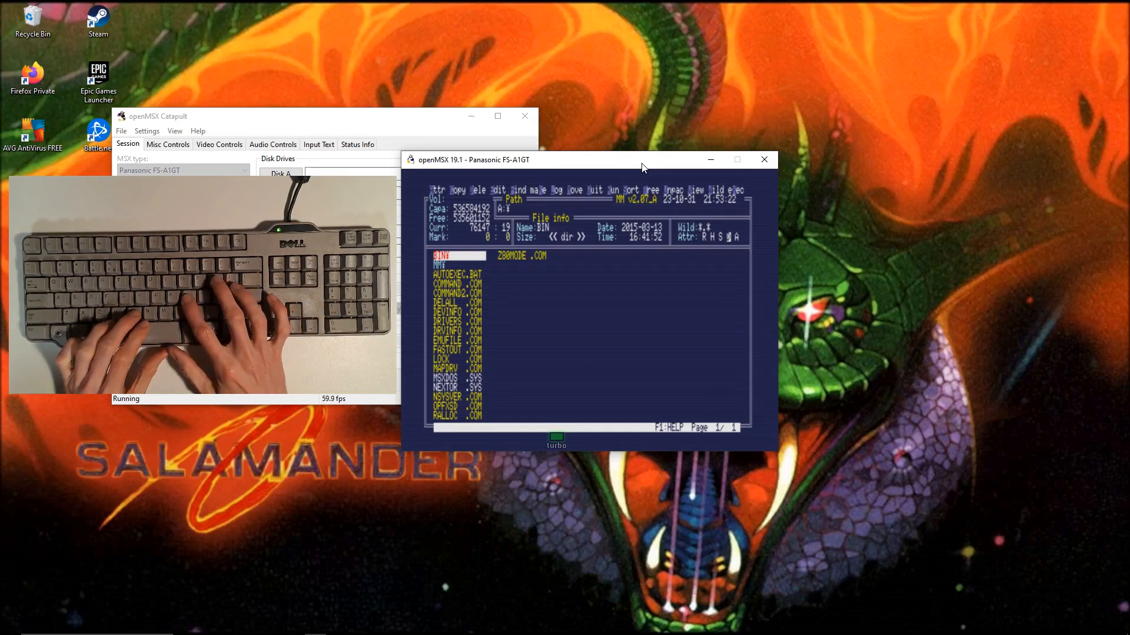
Step: Try to view drive B in the file manager, abort the disk access, and return to drive A
{"action": "key", "text": "l"}
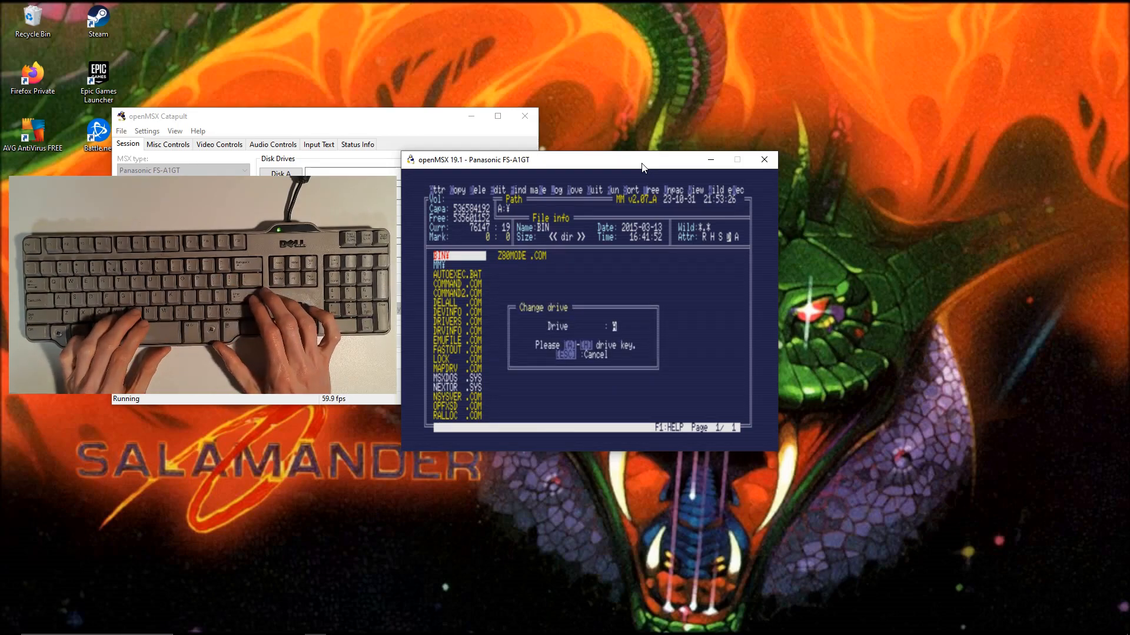
{"action": "key", "text": "b"}
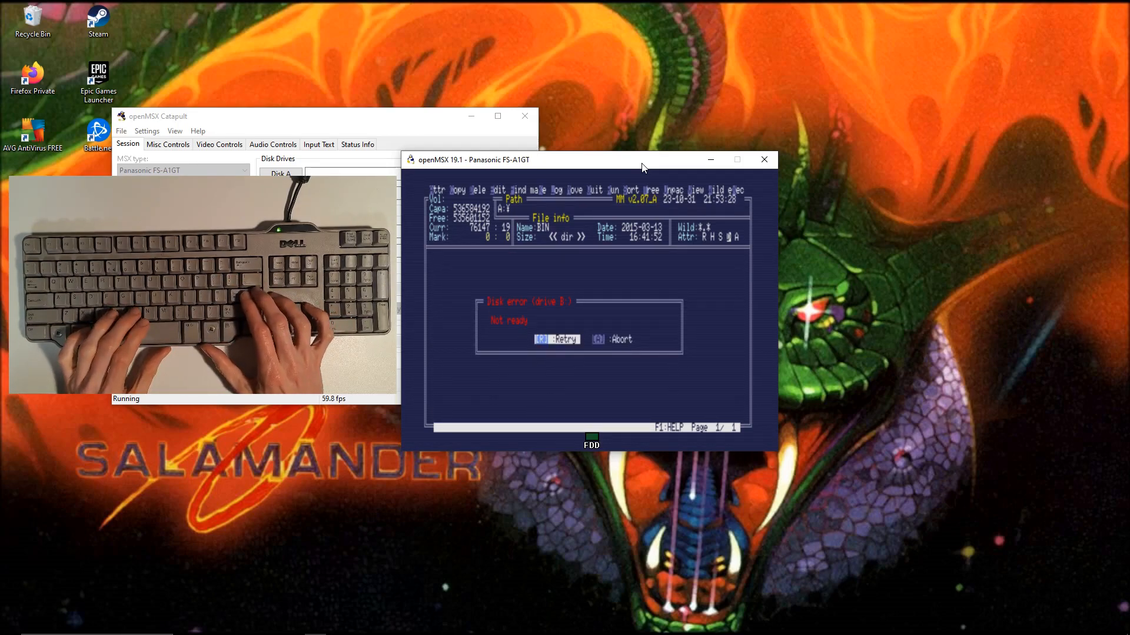
{"action": "key", "text": "Right"}
{"action": "key", "text": "Return"}
{"action": "key", "text": "Return"}
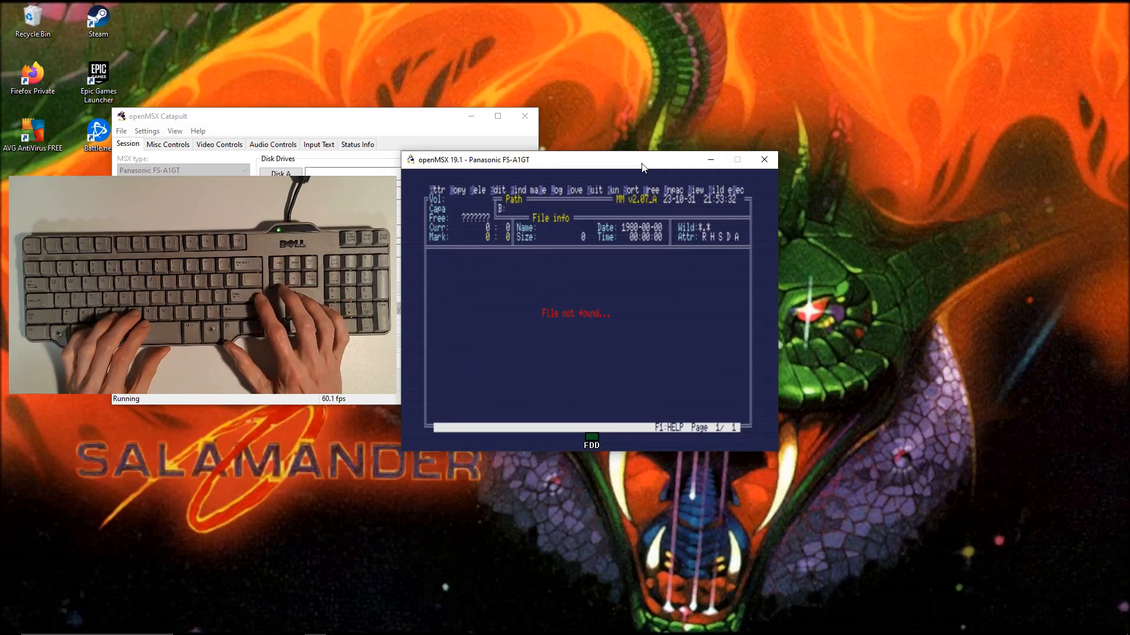
{"action": "key", "text": "l"}
{"action": "key", "text": "a"}
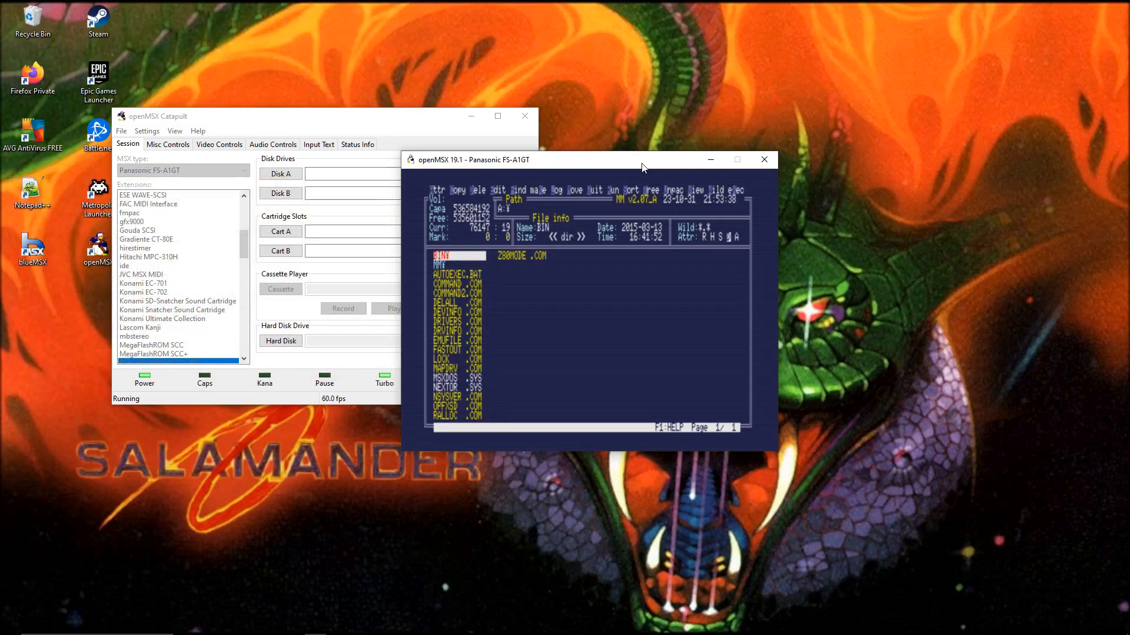
Step: Examine the file info of MSXDOS.SYS and NEXTOR.SYS in the root of drive A
{"action": "key", "text": "Down"}
{"action": "key", "text": "Down"}
{"action": "key", "text": "Down"}
{"action": "key", "text": "Down"}
{"action": "key", "text": "Down"}
{"action": "key", "text": "Down"}
{"action": "key", "text": "Down"}
{"action": "key", "text": "Down"}
{"action": "key", "text": "Down"}
{"action": "key", "text": "Down"}
{"action": "key", "text": "Down"}
{"action": "key", "text": "Down"}
{"action": "key", "text": "Down"}
{"action": "key", "text": "Down"}
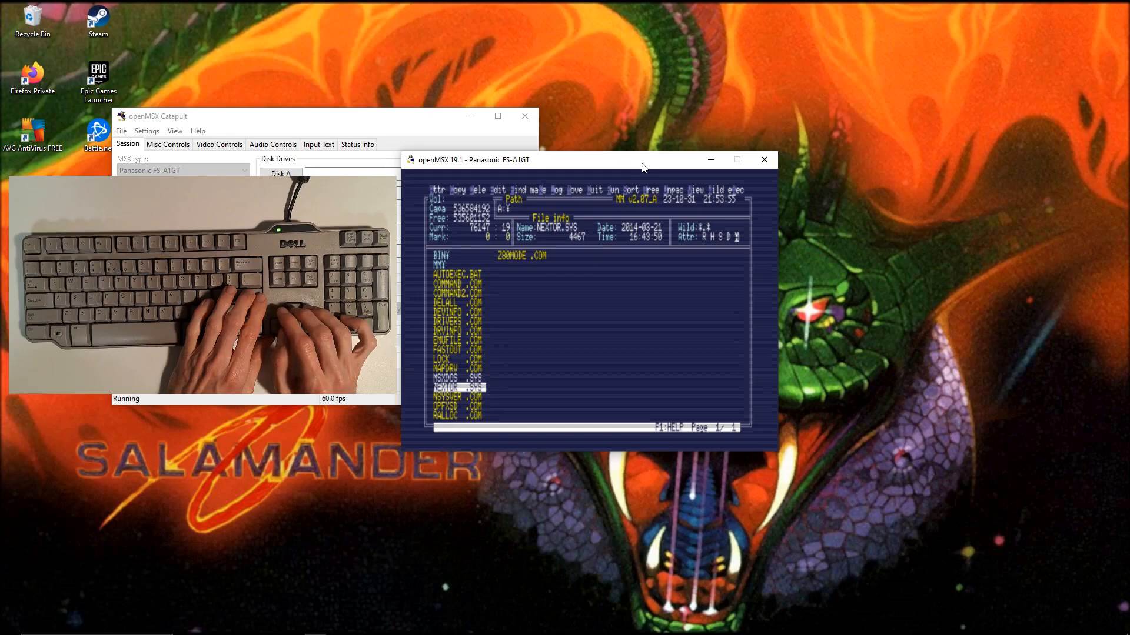
{"action": "key", "text": "Up"}
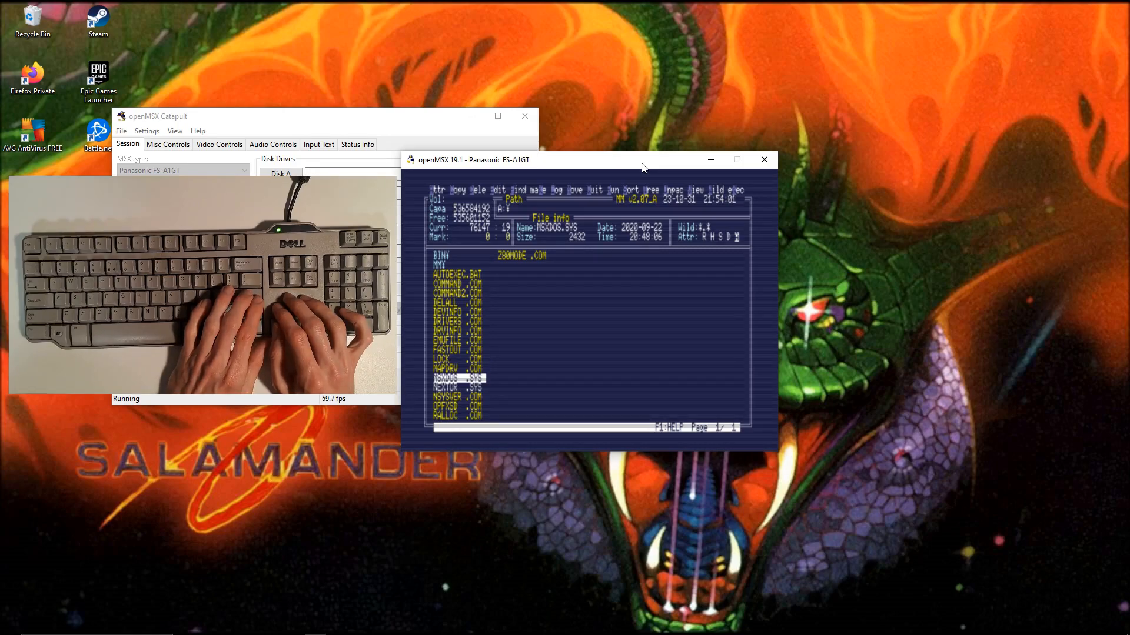
{"action": "key", "text": "Down"}
{"action": "key", "text": "Up"}
{"action": "key", "text": "Down"}
{"action": "key", "text": "Up"}
{"action": "key", "text": "Down"}
{"action": "key", "text": "Up"}
{"action": "key", "text": "Down"}
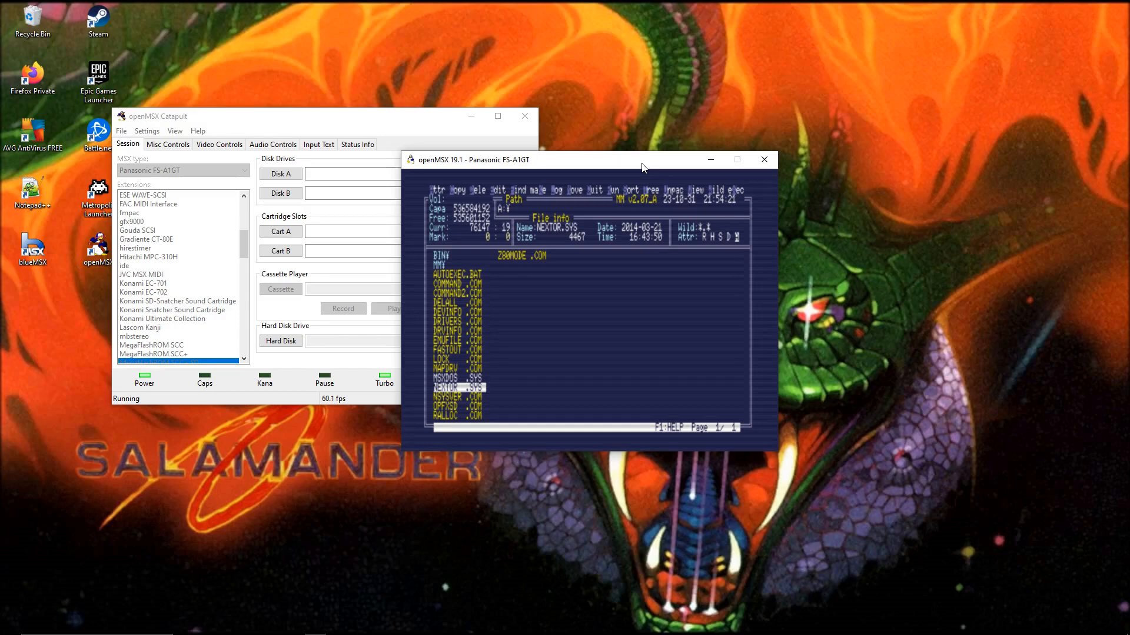
Step: Look through the files and folders in drive A's root up to Z80MODE.COM, and return to NEXTOR.SYS
{"action": "key", "text": "Up"}
{"action": "key", "text": "Up"}
{"action": "key", "text": "Up"}
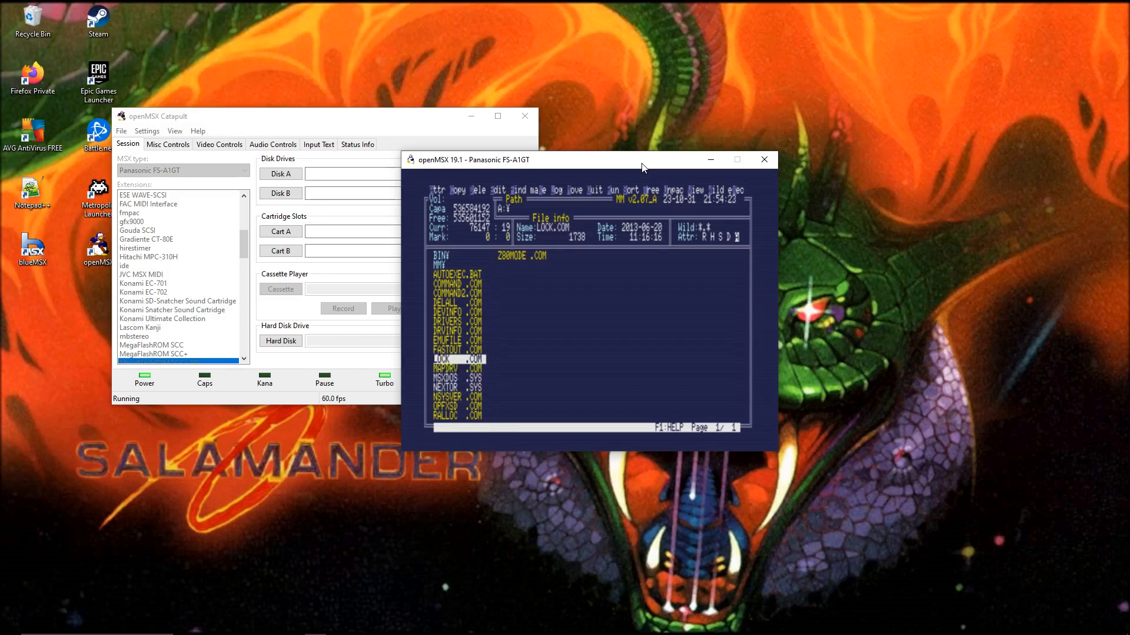
{"action": "key", "text": "Up"}
{"action": "key", "text": "Up"}
{"action": "key", "text": "Up"}
{"action": "key", "text": "Up"}
{"action": "key", "text": "Up"}
{"action": "key", "text": "Up"}
{"action": "key", "text": "Up"}
{"action": "key", "text": "Up"}
{"action": "key", "text": "Up"}
{"action": "key", "text": "Up"}
{"action": "key", "text": "Down"}
{"action": "key", "text": "Down"}
{"action": "key", "text": "Down"}
{"action": "key", "text": "Down"}
{"action": "key", "text": "Down"}
{"action": "key", "text": "Down"}
{"action": "key", "text": "Down"}
{"action": "key", "text": "Down"}
{"action": "key", "text": "Down"}
{"action": "key", "text": "Down"}
{"action": "key", "text": "Down"}
{"action": "key", "text": "Down"}
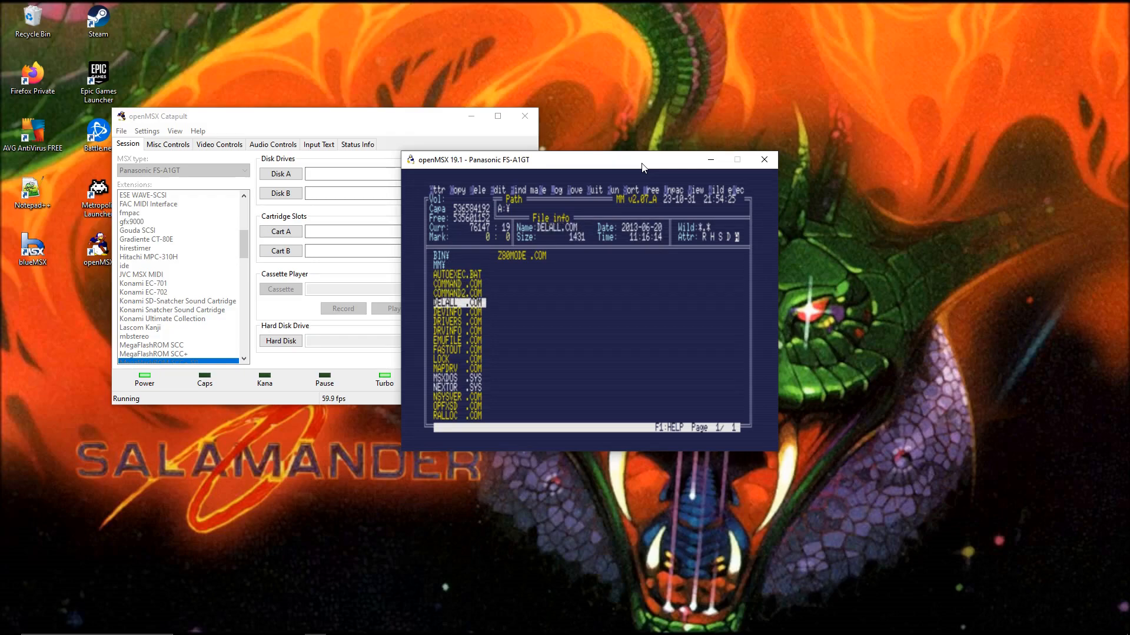
{"action": "key", "text": "Down"}
{"action": "key", "text": "Down"}
{"action": "key", "text": "Down"}
{"action": "key", "text": "Down"}
{"action": "key", "text": "Down"}
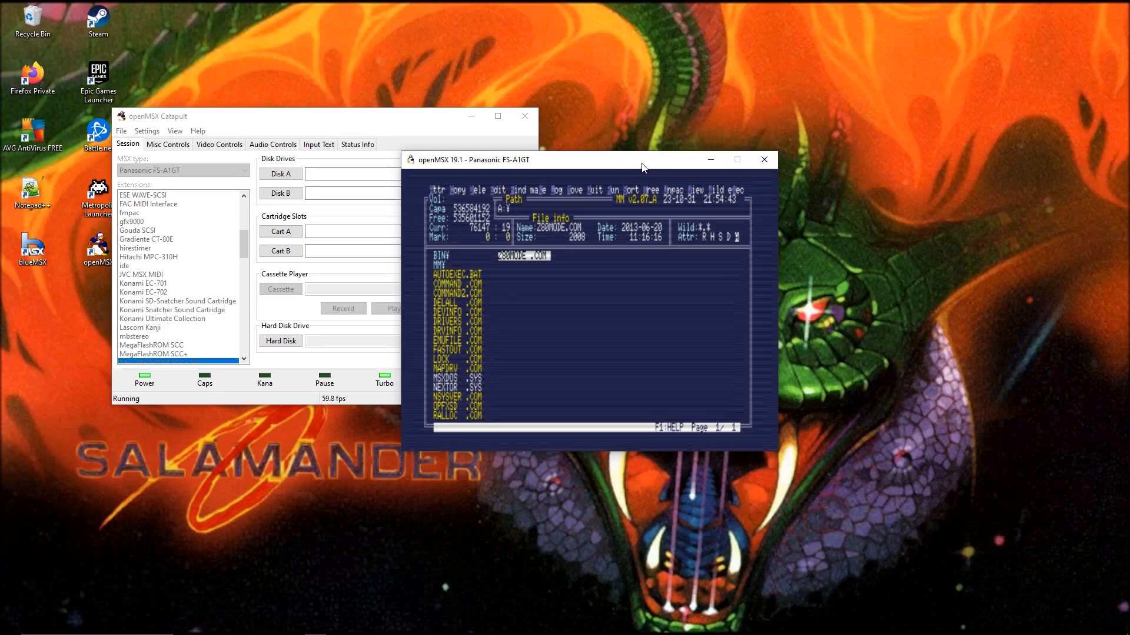
{"action": "key", "text": "Up"}
{"action": "key", "text": "Up"}
{"action": "key", "text": "Up"}
{"action": "key", "text": "Up"}
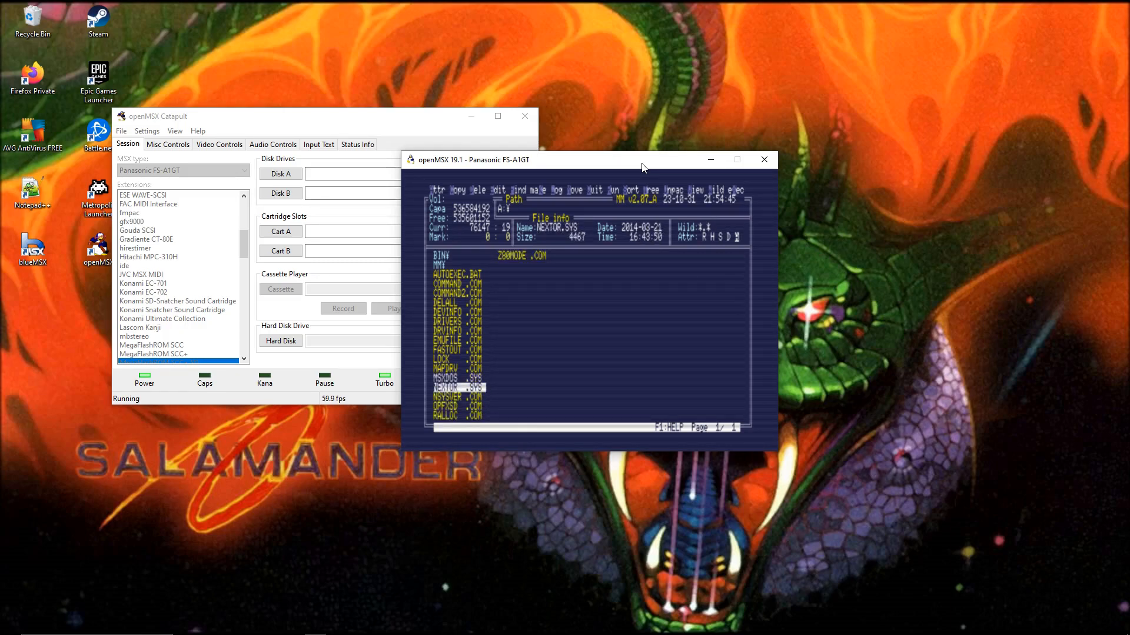